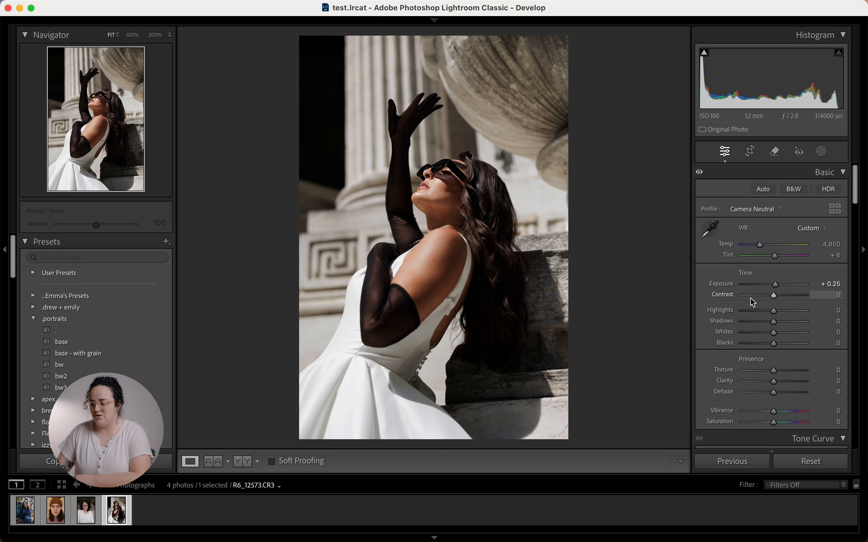
Step: Set the portrait's white balance to Auto, giving Temp 4,900 and Tint +4
{"action": "left_click", "coordinate": [703, 327]}
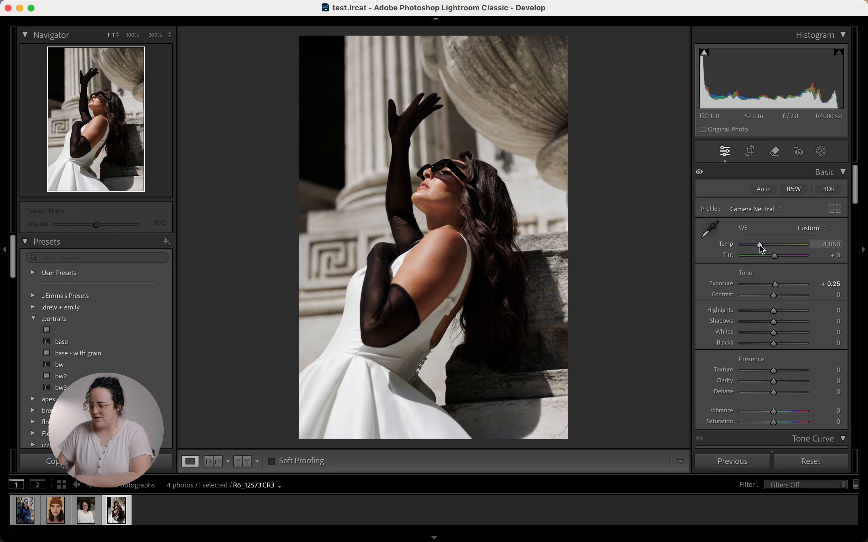
{"action": "left_click", "coordinate": [811, 230]}
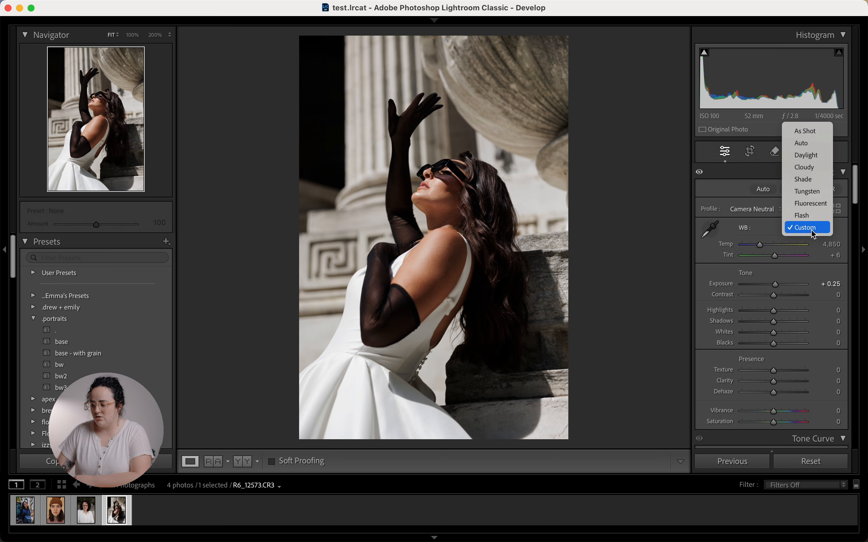
{"action": "left_click", "coordinate": [807, 143]}
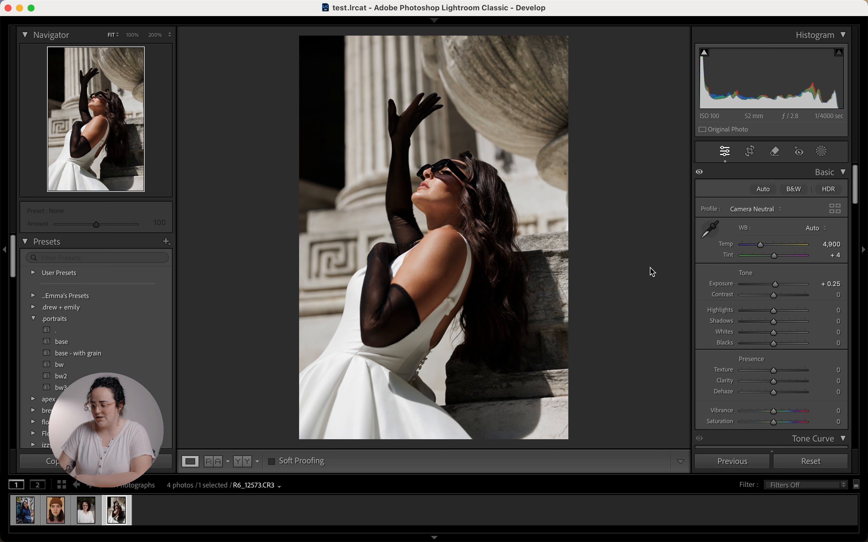
Step: Toggle Before/After several times to compare the edit with the unedited original
{"action": "key", "text": "backslash"}
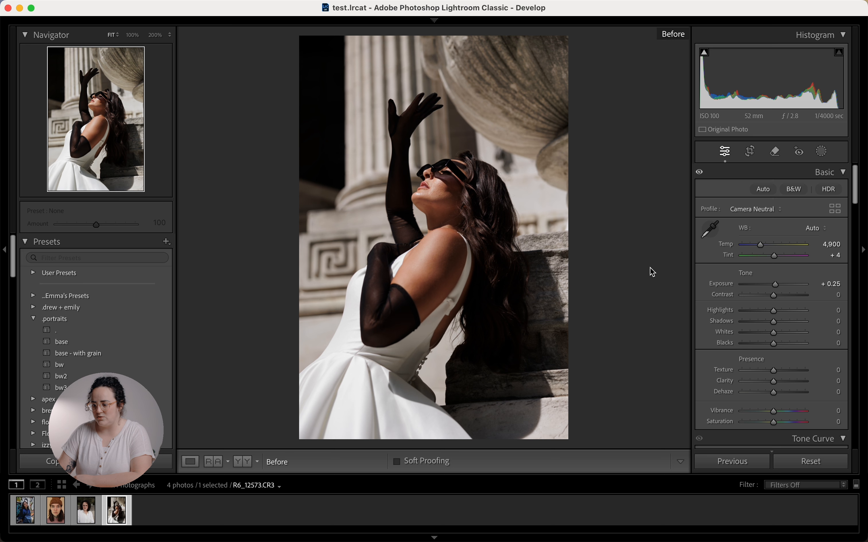
{"action": "key", "text": "backslash"}
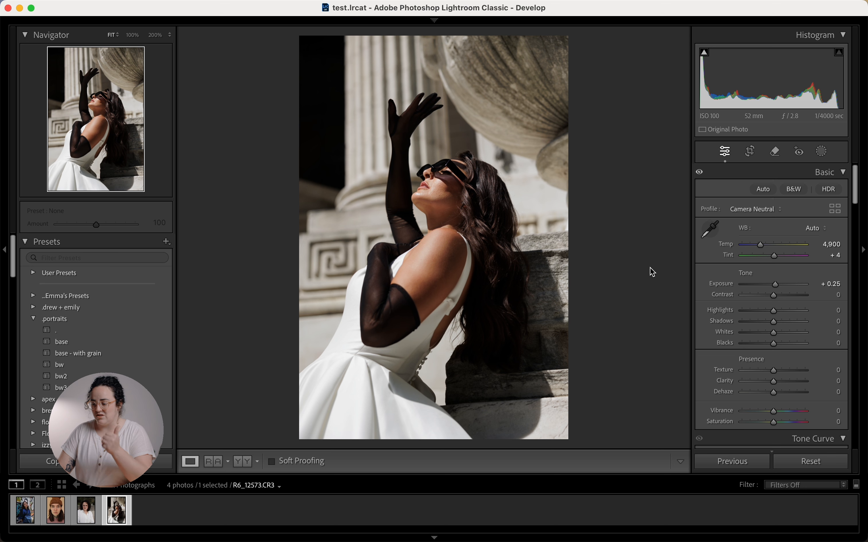
{"action": "key", "text": "backslash"}
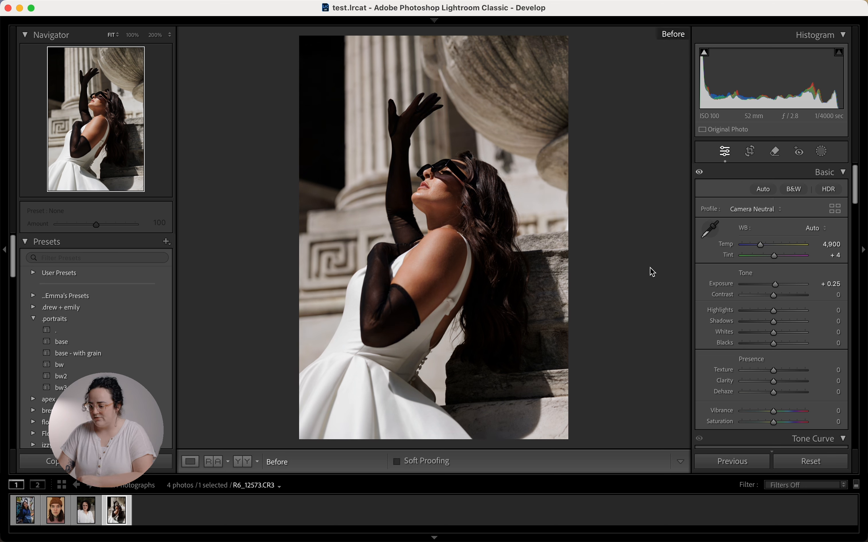
{"action": "key", "text": "backslash"}
{"action": "key", "text": "backslash"}
{"action": "key", "text": "backslash"}
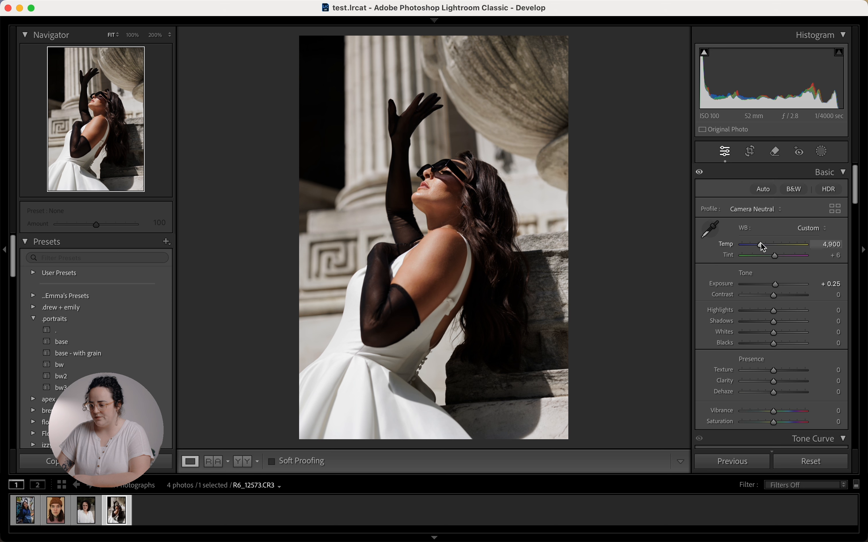
Step: Warm Temp to 5,020, lift Blacks to +45 and lower Whites to −45
{"action": "left_click_drag", "start_coordinate": [760, 245], "coordinate": [760, 245]}
{"action": "key", "text": "backslash"}
{"action": "key", "text": "backslash"}
{"action": "key", "text": "backslash"}
{"action": "key", "text": "backslash"}
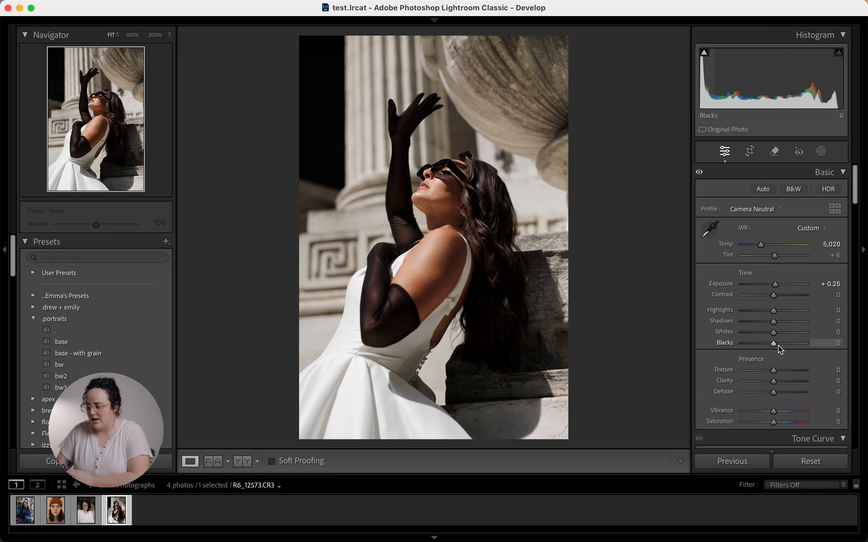
{"action": "left_click_drag", "start_coordinate": [779, 346], "coordinate": [763, 338]}
{"action": "left_click_drag", "start_coordinate": [777, 325], "coordinate": [774, 323]}
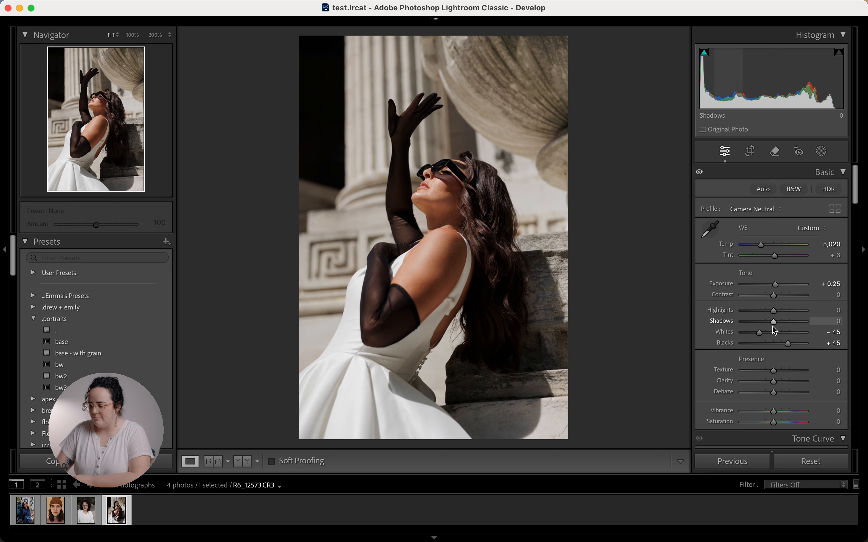
Step: Set Shadows +3, Highlights −30, Texture −5 and Clarity −6, then compare with the original
{"action": "mouse_move", "coordinate": [776, 325]}
{"action": "left_mouse_down"}
{"action": "mouse_move", "coordinate": [791, 323]}
{"action": "mouse_move", "coordinate": [774, 330]}
{"action": "left_mouse_up"}
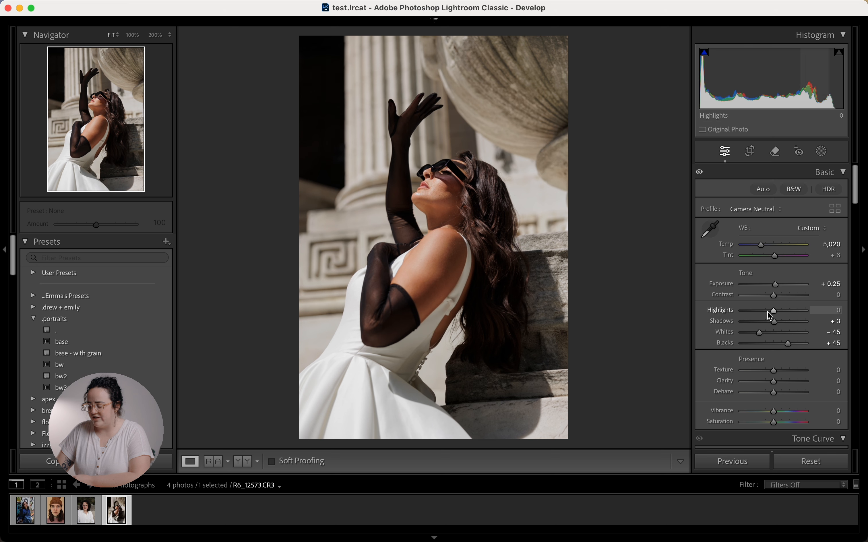
{"action": "mouse_move", "coordinate": [772, 316]}
{"action": "left_mouse_down"}
{"action": "mouse_move", "coordinate": [751, 317]}
{"action": "mouse_move", "coordinate": [801, 314]}
{"action": "mouse_move", "coordinate": [746, 323]}
{"action": "mouse_move", "coordinate": [767, 317]}
{"action": "left_mouse_up"}
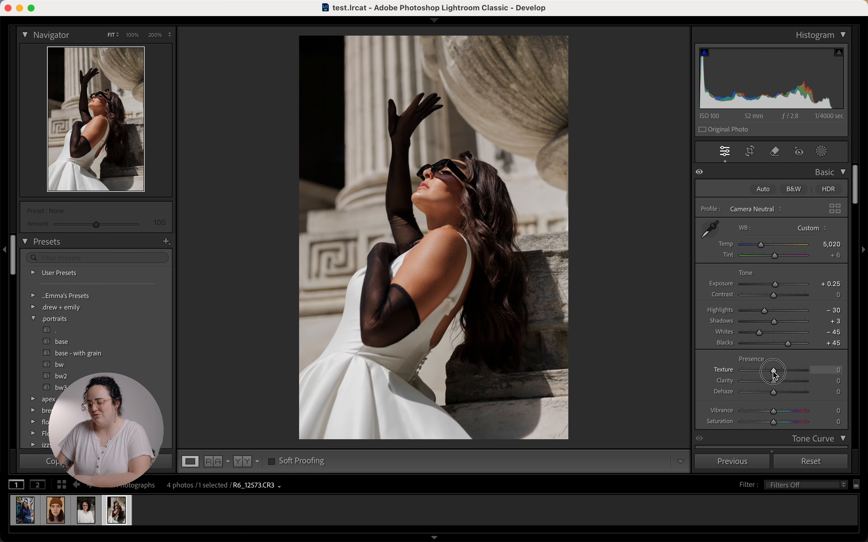
{"action": "left_click_drag", "start_coordinate": [774, 375], "coordinate": [773, 381]}
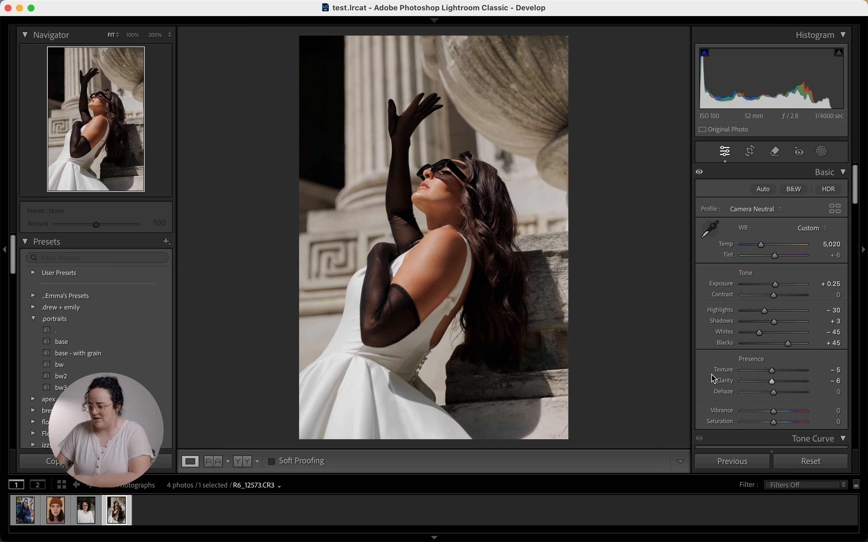
{"action": "scroll", "coordinate": [712, 375], "scroll_direction": "down", "scroll_amount": 3}
{"action": "key", "text": "backslash"}
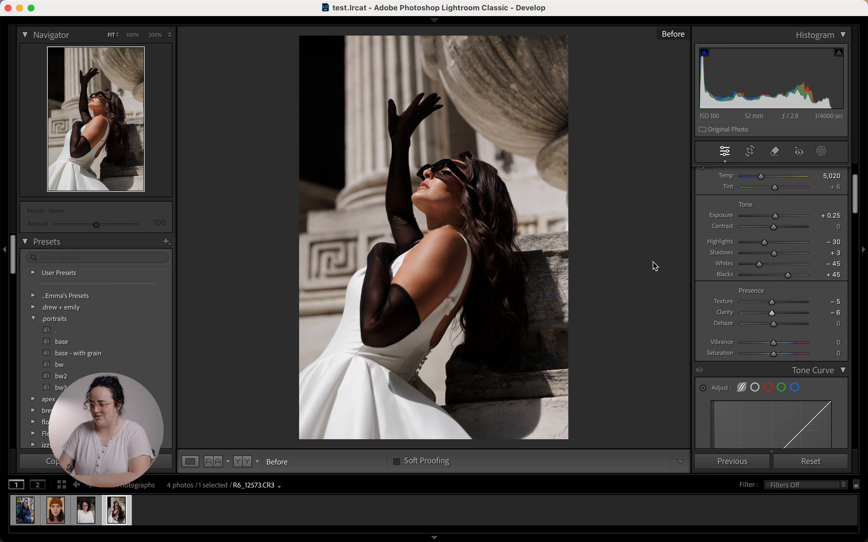
{"action": "key", "text": "backslash"}
{"action": "key", "text": "backslash"}
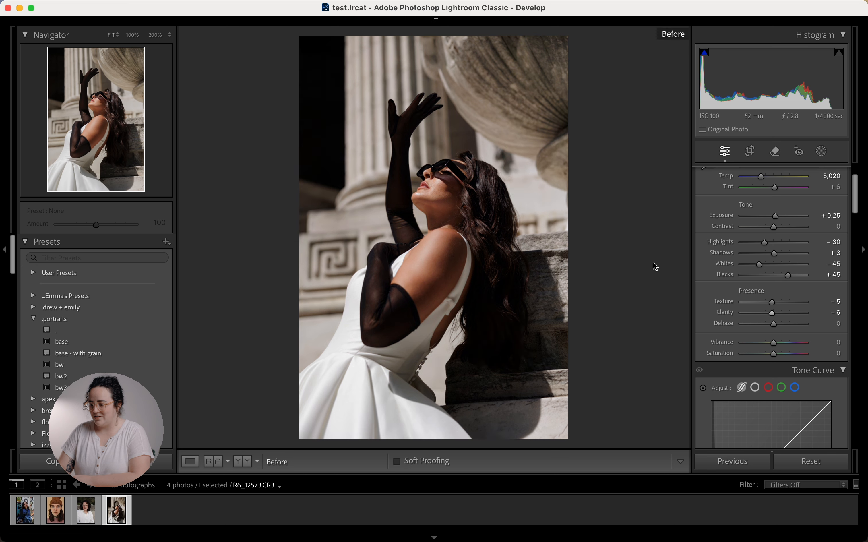
{"action": "key", "text": "backslash"}
{"action": "key", "text": "backslash"}
{"action": "key", "text": "backslash"}
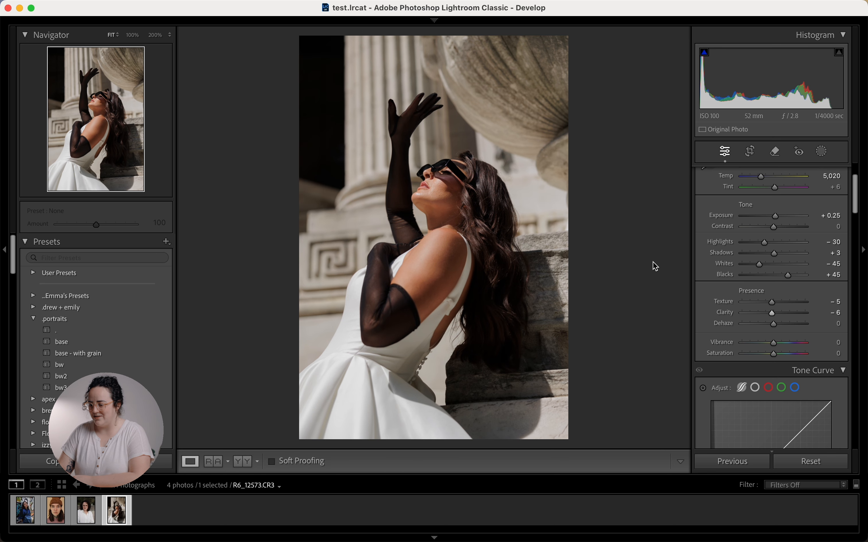
Step: Raise the tone curve Highlights region to +35 and set Lights to −5
{"action": "scroll", "coordinate": [701, 332], "scroll_direction": "down", "scroll_amount": 5}
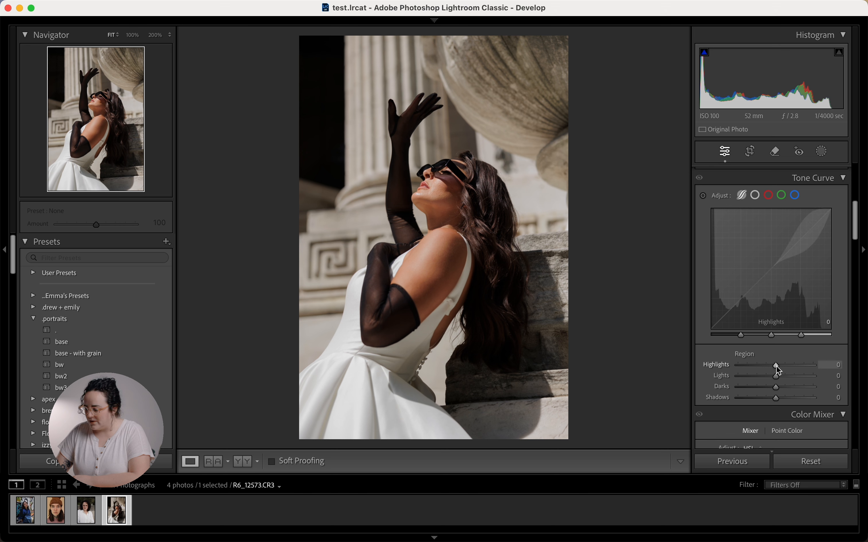
{"action": "mouse_move", "coordinate": [778, 365]}
{"action": "left_mouse_down"}
{"action": "mouse_move", "coordinate": [795, 364]}
{"action": "mouse_move", "coordinate": [751, 371]}
{"action": "mouse_move", "coordinate": [815, 373]}
{"action": "mouse_move", "coordinate": [766, 365]}
{"action": "mouse_move", "coordinate": [738, 378]}
{"action": "mouse_move", "coordinate": [789, 375]}
{"action": "mouse_move", "coordinate": [733, 381]}
{"action": "mouse_move", "coordinate": [825, 374]}
{"action": "mouse_move", "coordinate": [776, 370]}
{"action": "left_mouse_up"}
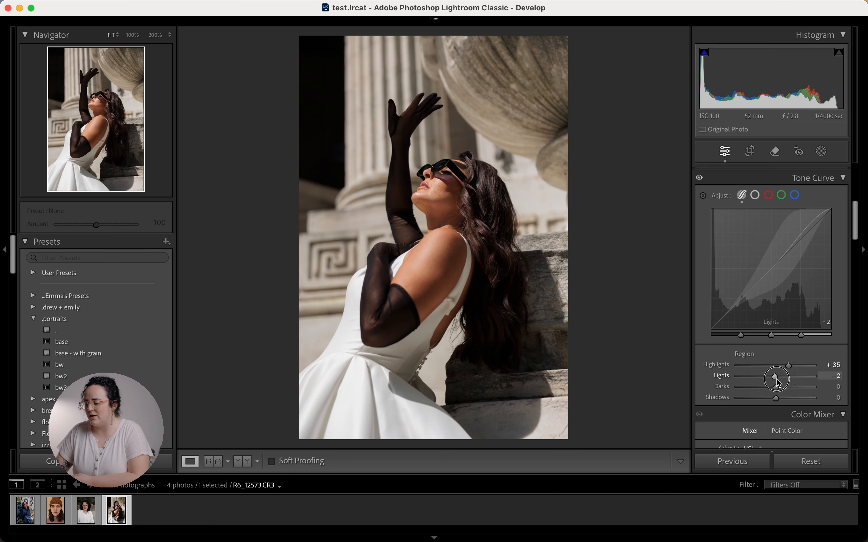
{"action": "mouse_move", "coordinate": [777, 382]}
{"action": "left_mouse_down"}
{"action": "mouse_move", "coordinate": [753, 388]}
{"action": "mouse_move", "coordinate": [777, 388]}
{"action": "left_mouse_up"}
{"action": "mouse_move", "coordinate": [783, 386]}
{"action": "left_mouse_down"}
{"action": "mouse_move", "coordinate": [748, 411]}
{"action": "mouse_move", "coordinate": [789, 411]}
{"action": "mouse_move", "coordinate": [752, 414]}
{"action": "mouse_move", "coordinate": [779, 404]}
{"action": "left_mouse_up"}
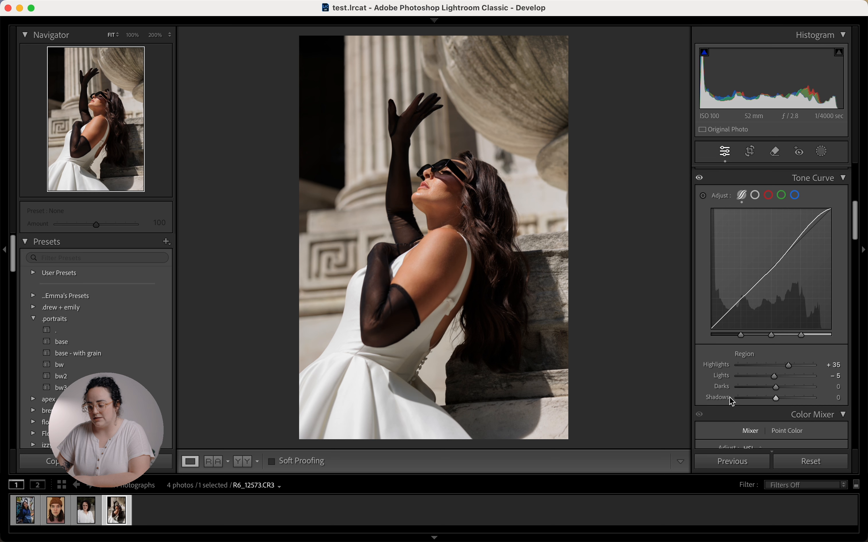
Step: Reset the curve Shadows to 0, set Darks to −8, and show the point curve
{"action": "left_click_drag", "start_coordinate": [777, 399], "coordinate": [765, 398]}
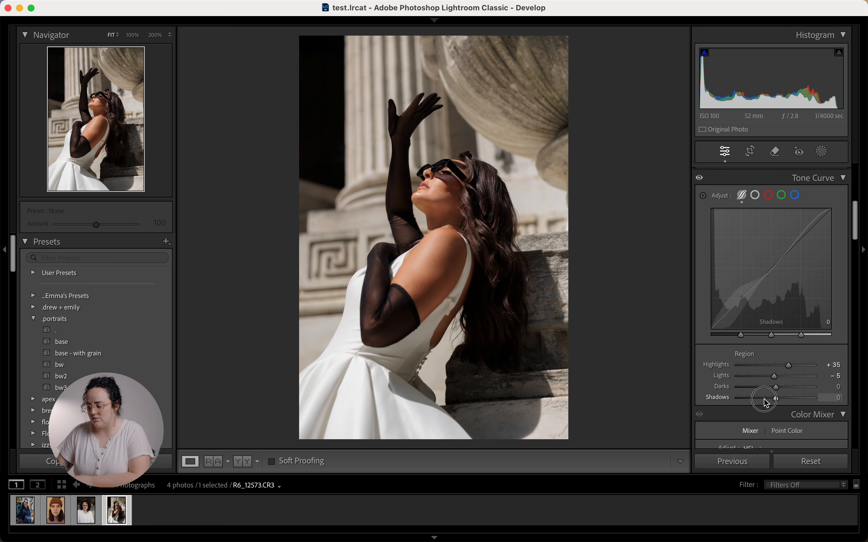
{"action": "double_click", "coordinate": [720, 399]}
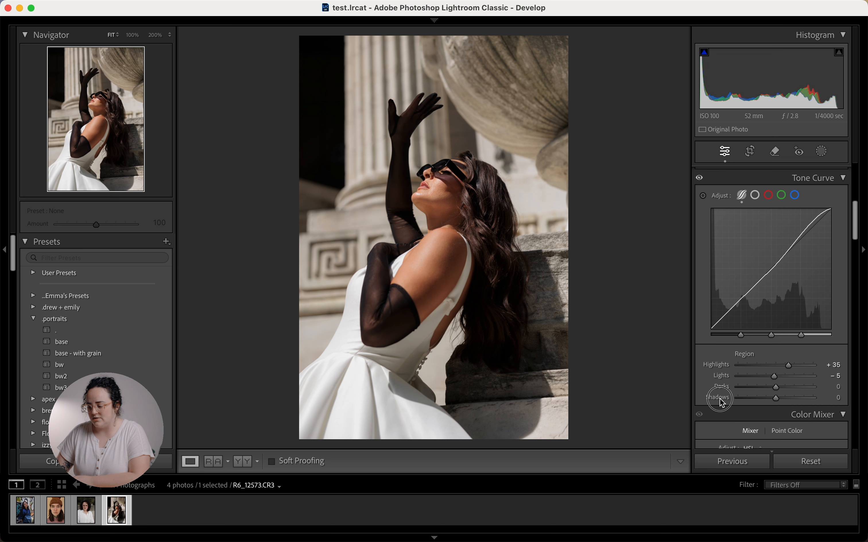
{"action": "left_click_drag", "start_coordinate": [768, 399], "coordinate": [760, 401]}
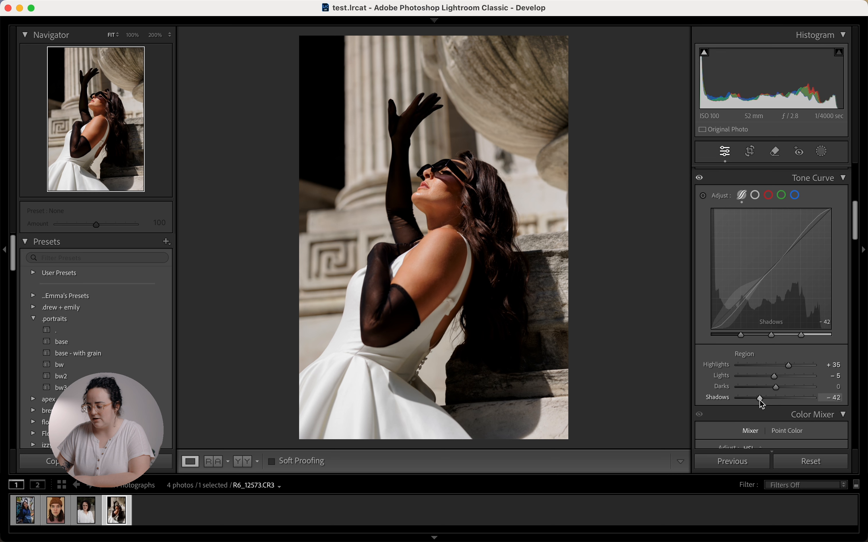
{"action": "double_click", "coordinate": [761, 401]}
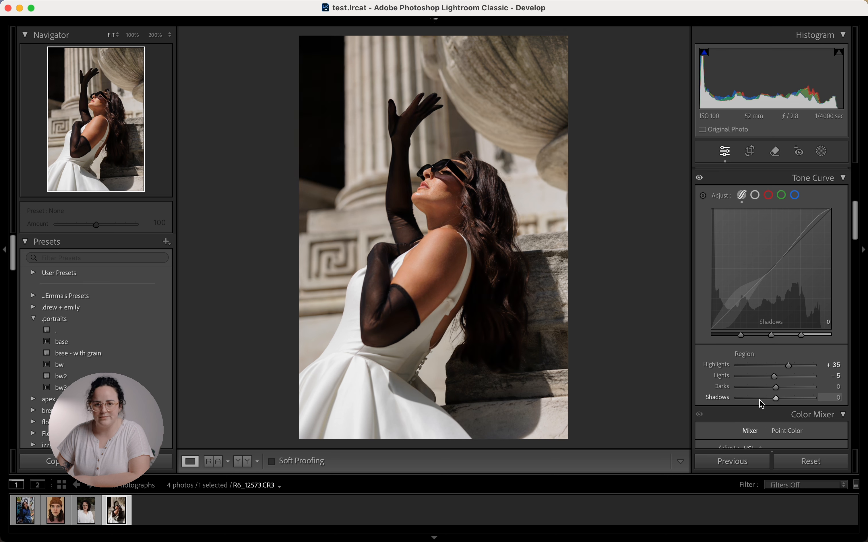
{"action": "left_click_drag", "start_coordinate": [778, 388], "coordinate": [773, 389]}
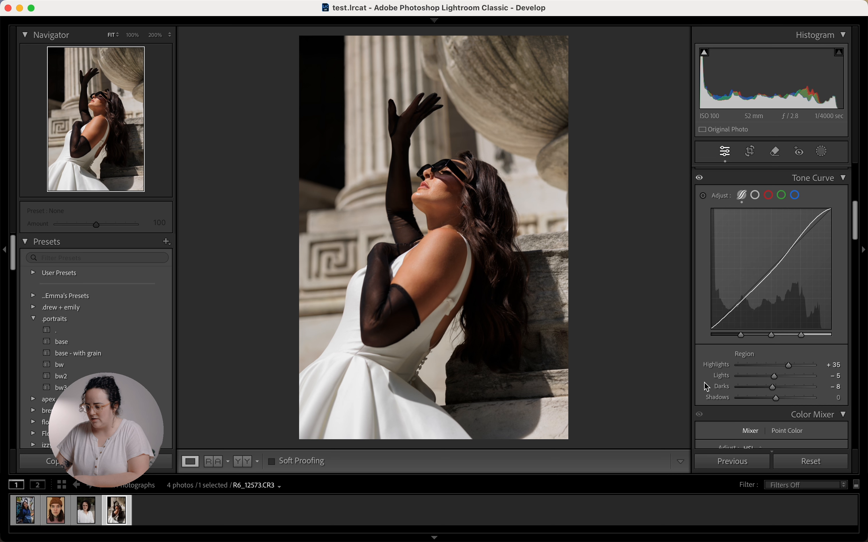
{"action": "left_click", "coordinate": [756, 195]}
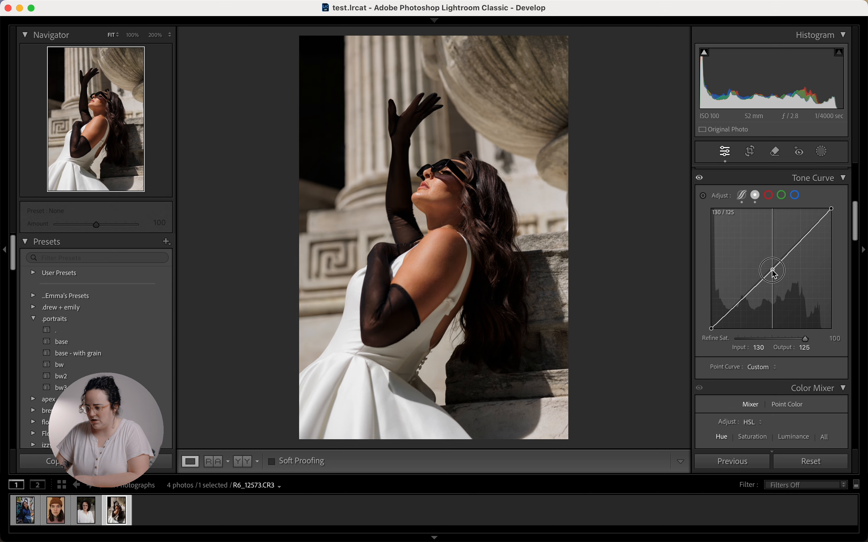
Step: Add a midtone point and a lower anchor point to the point tone curve
{"action": "left_click", "coordinate": [772, 270]}
{"action": "left_click_drag", "start_coordinate": [771, 269], "coordinate": [769, 265]}
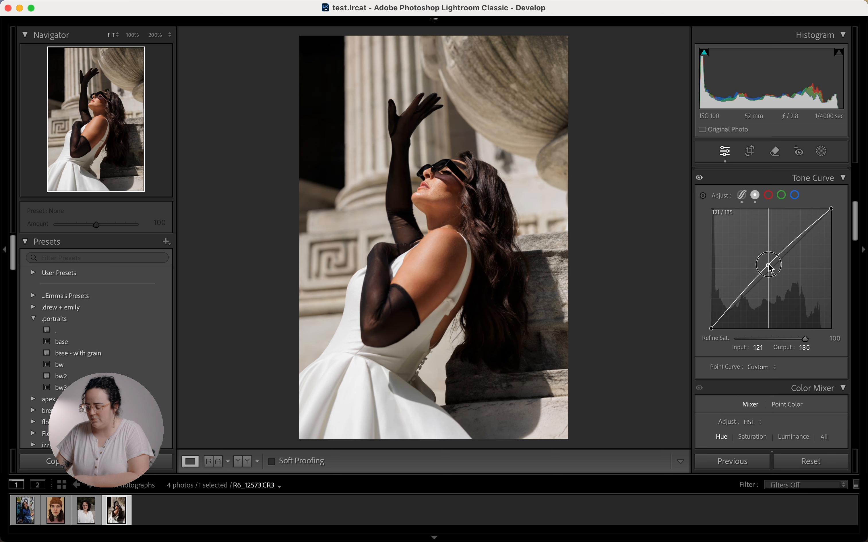
{"action": "left_click", "coordinate": [740, 297]}
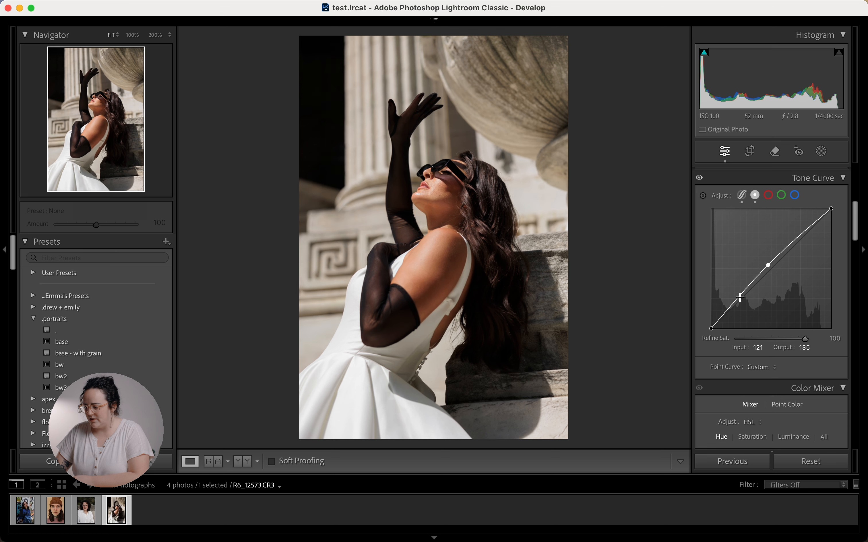
Step: Lift the black point slightly and raise the upper point to input 186, output 199
{"action": "left_click", "coordinate": [713, 331]}
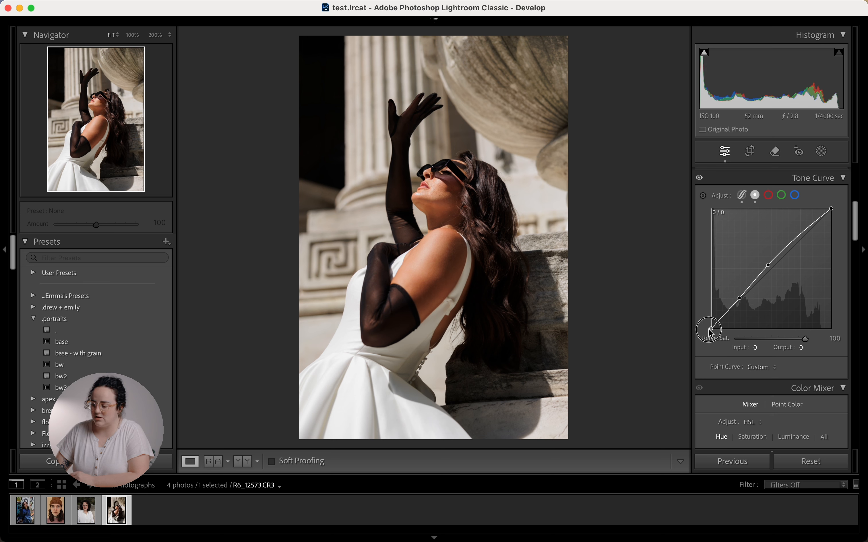
{"action": "left_click_drag", "start_coordinate": [712, 330], "coordinate": [672, 341]}
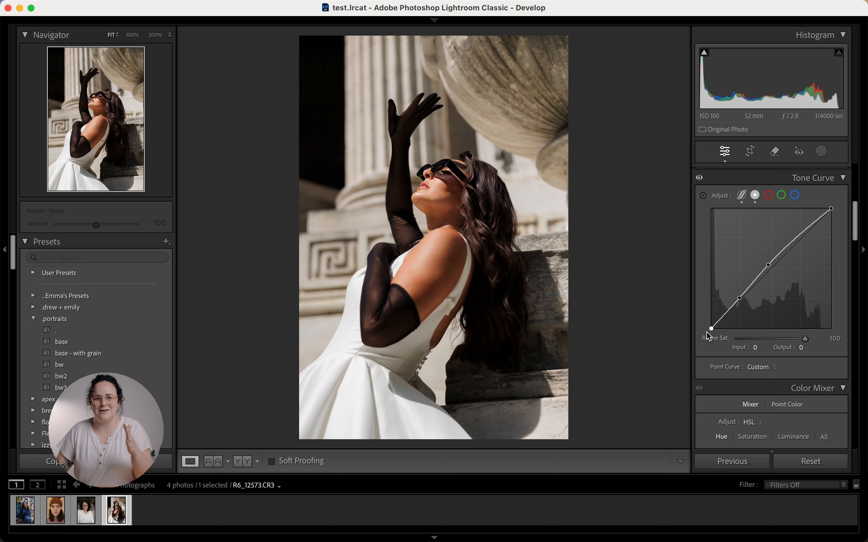
{"action": "left_click_drag", "start_coordinate": [711, 329], "coordinate": [655, 338]}
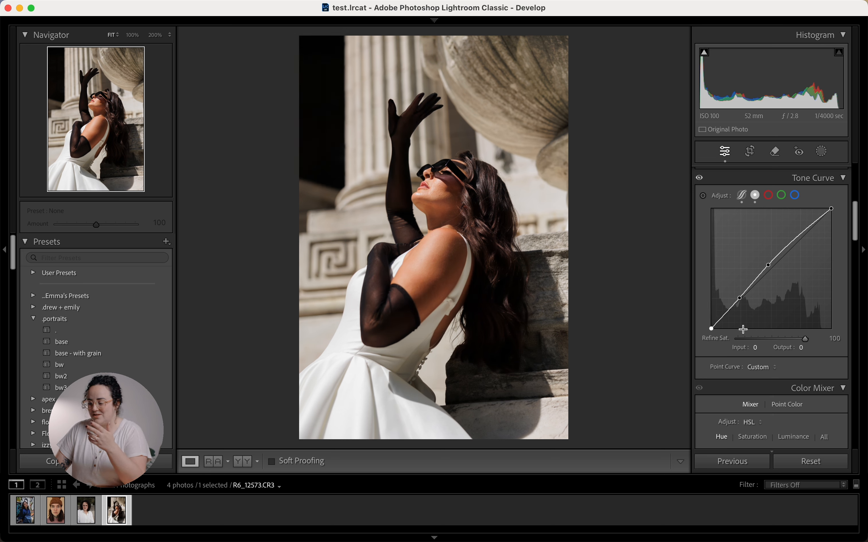
{"action": "mouse_move", "coordinate": [713, 330]}
{"action": "left_mouse_down"}
{"action": "mouse_move", "coordinate": [703, 304]}
{"action": "mouse_move", "coordinate": [698, 329]}
{"action": "left_mouse_up"}
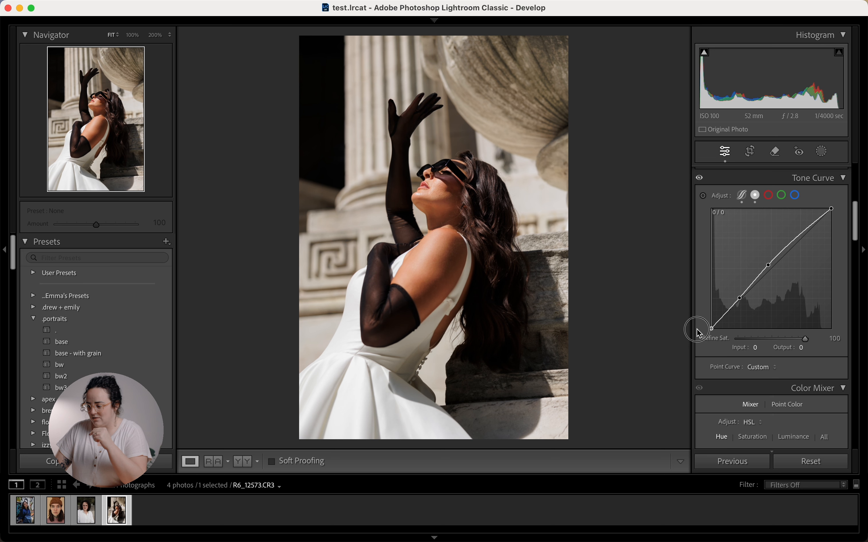
{"action": "left_click_drag", "start_coordinate": [800, 236], "coordinate": [800, 234]}
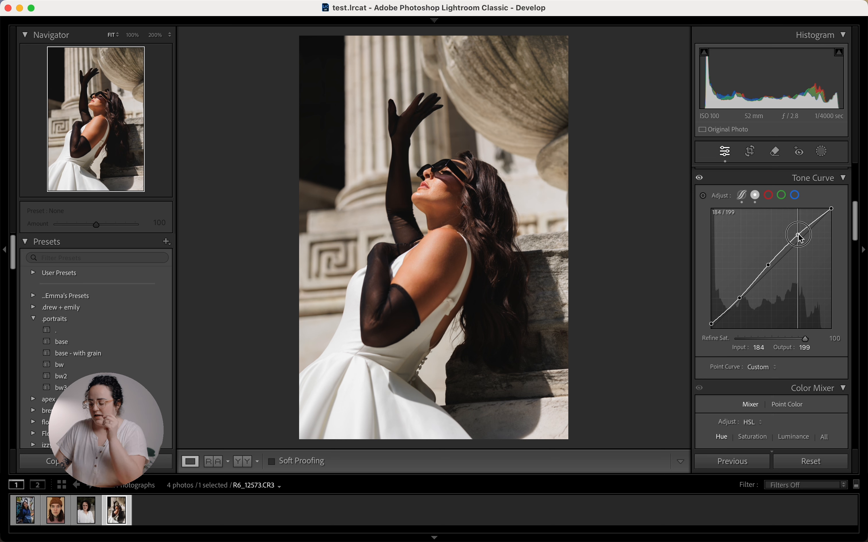
{"action": "left_click_drag", "start_coordinate": [802, 237], "coordinate": [802, 237]}
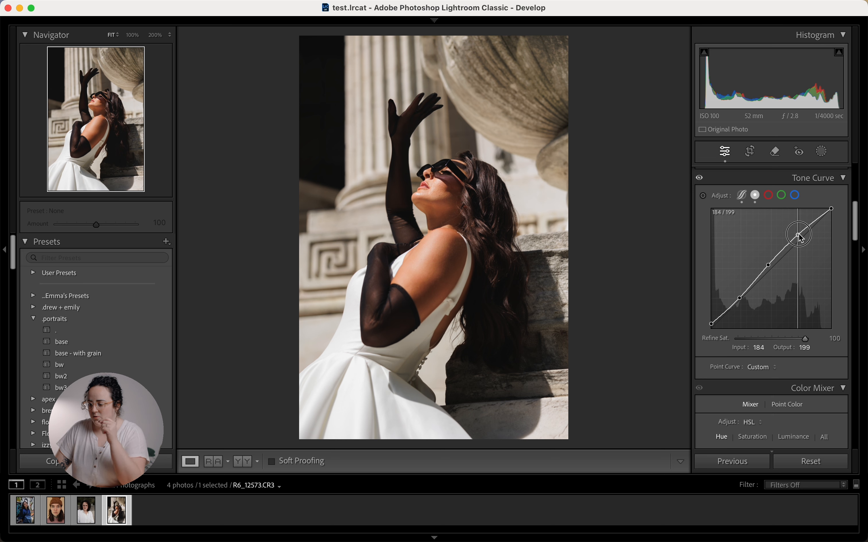
Step: Compare with the tone curve off and on, showing Regions Highlights +35, Lights −20, Darks +39, Shadows −24
{"action": "left_click", "coordinate": [702, 179]}
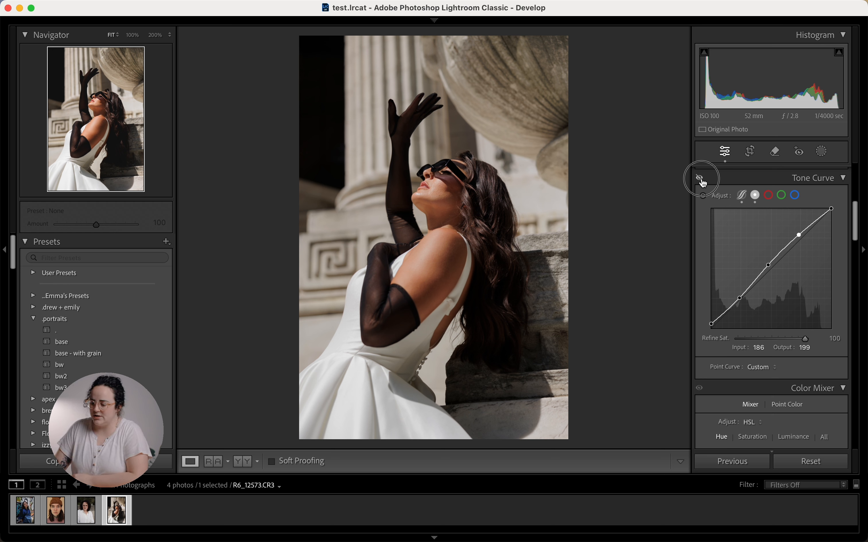
{"action": "left_click", "coordinate": [702, 178]}
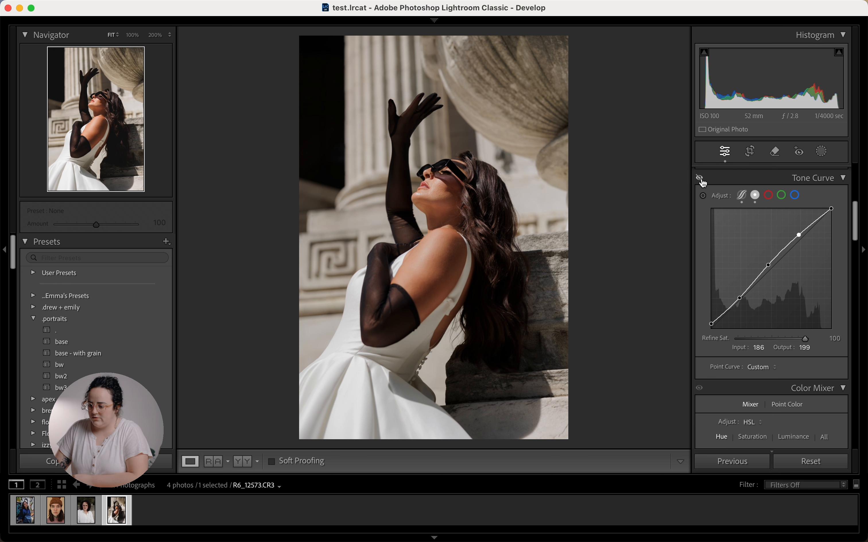
{"action": "left_click", "coordinate": [703, 179]}
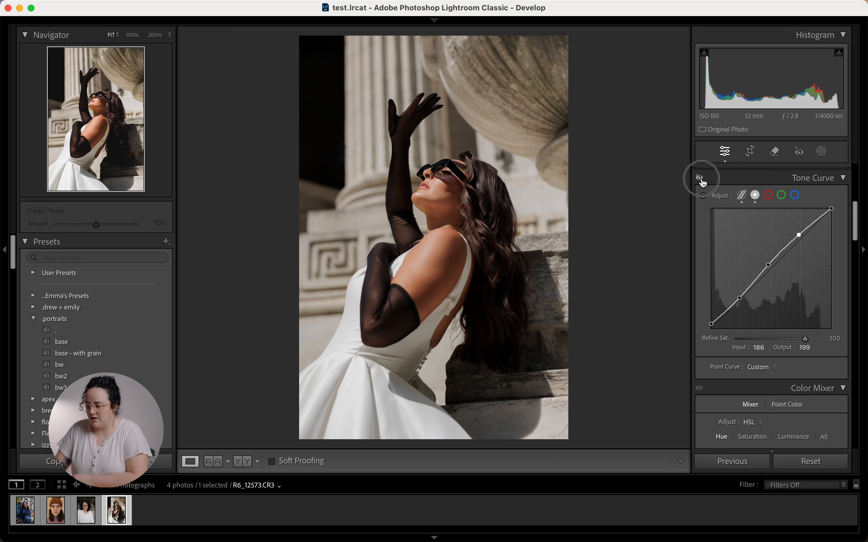
{"action": "left_click", "coordinate": [703, 179]}
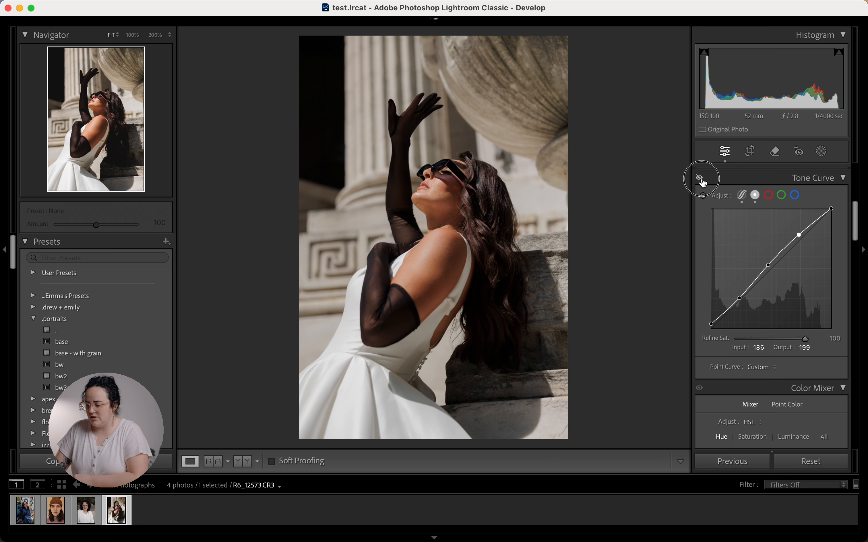
{"action": "left_click", "coordinate": [703, 182]}
{"action": "left_click", "coordinate": [744, 197]}
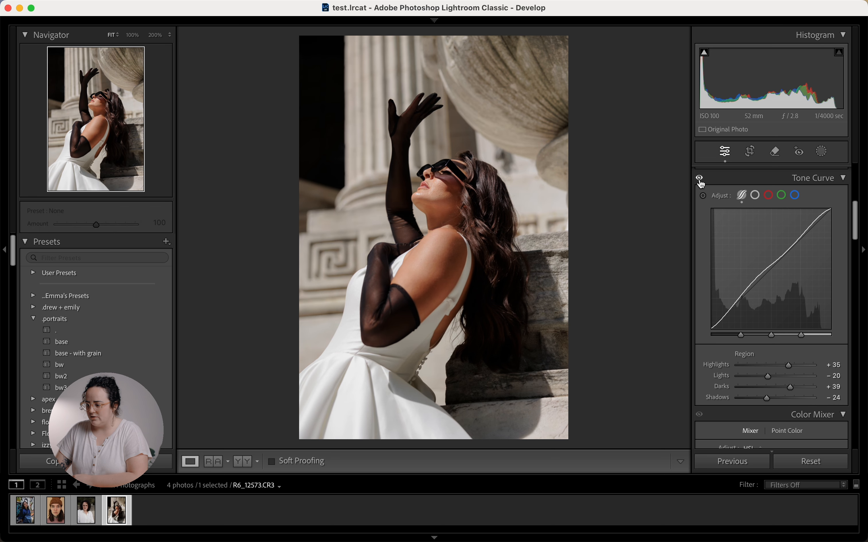
{"action": "left_click", "coordinate": [701, 179]}
{"action": "left_click", "coordinate": [702, 182]}
{"action": "left_click", "coordinate": [702, 181]}
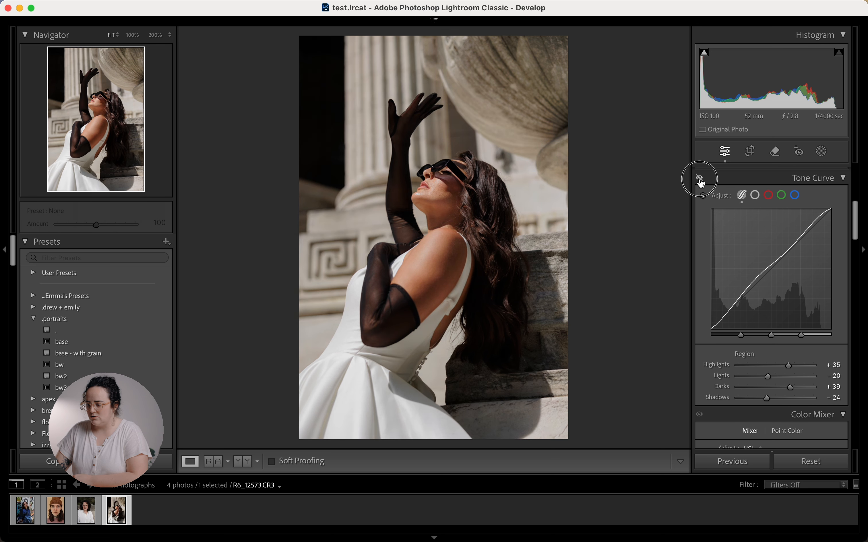
{"action": "left_click", "coordinate": [702, 182]}
Step: Inspect the face and shoulder at 100% zoom, then return to the whole-photo view
{"action": "scroll", "coordinate": [697, 331], "scroll_direction": "down", "scroll_amount": 6}
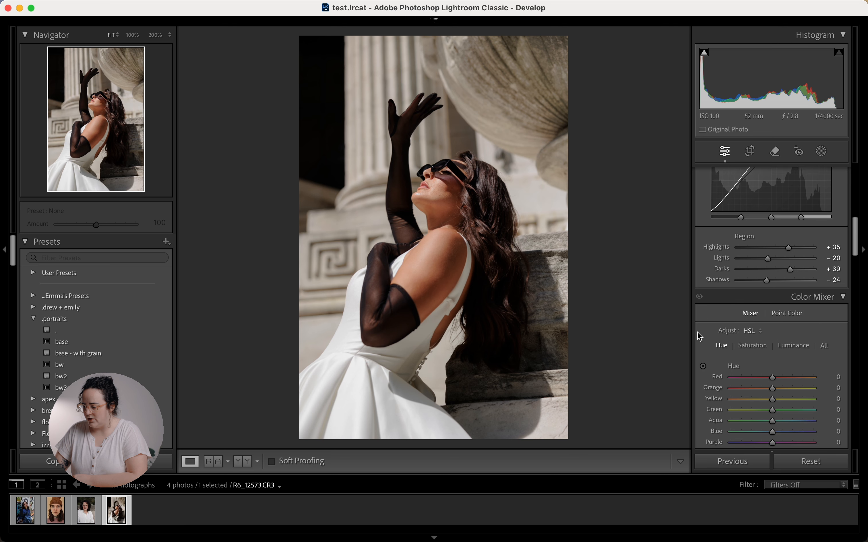
{"action": "scroll", "coordinate": [697, 333], "scroll_direction": "up", "scroll_amount": 1}
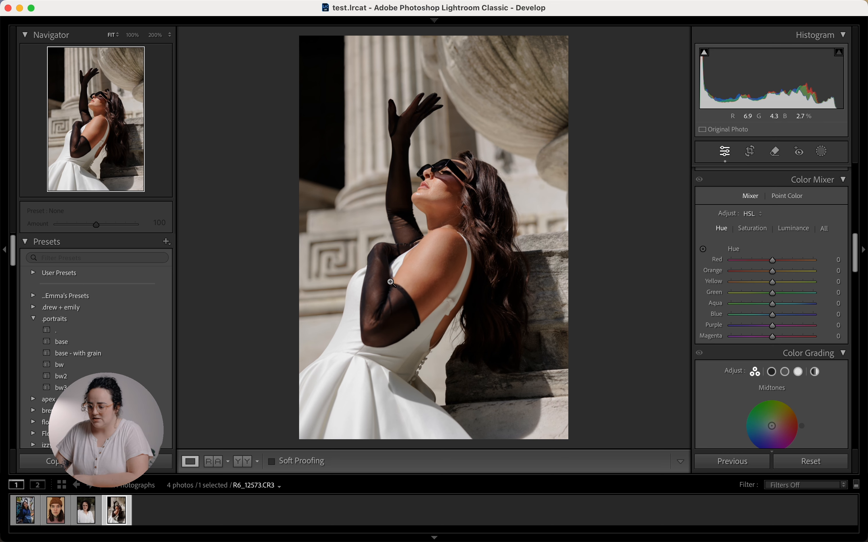
{"action": "left_click", "coordinate": [445, 194]}
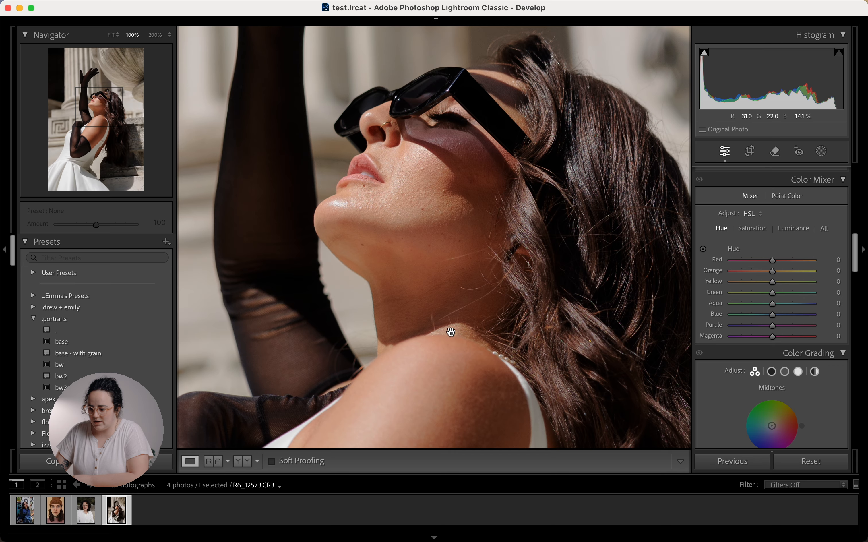
{"action": "left_click_drag", "start_coordinate": [452, 332], "coordinate": [440, 417]}
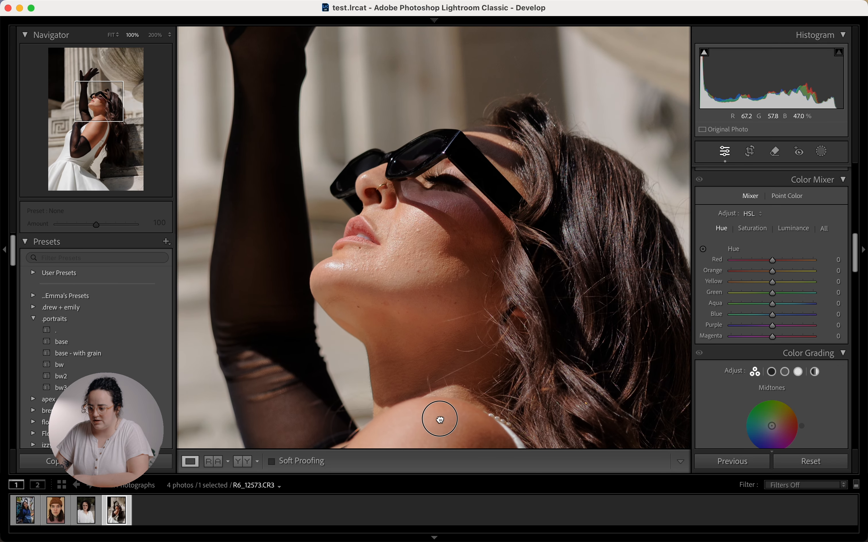
{"action": "left_click", "coordinate": [475, 341]}
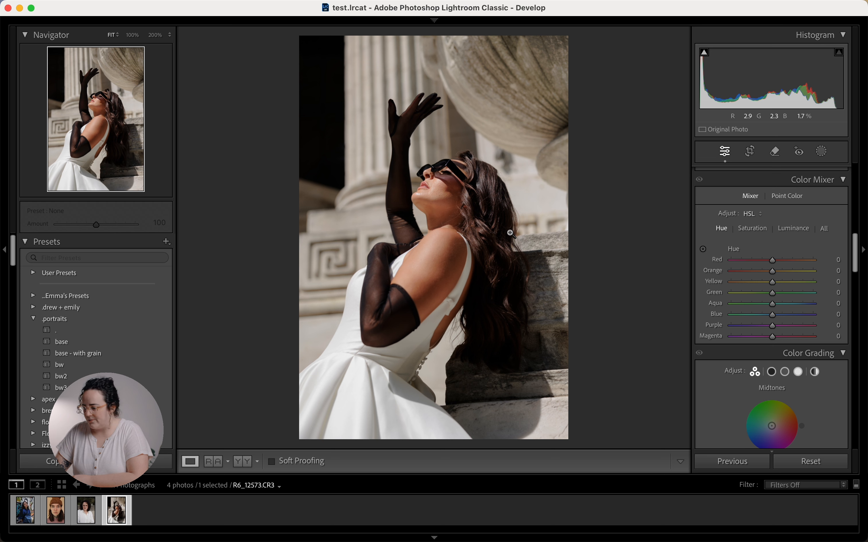
Step: Lower Orange luminance to −5 and slightly raise Orange saturation in the HSL mixer
{"action": "left_click", "coordinate": [799, 228]}
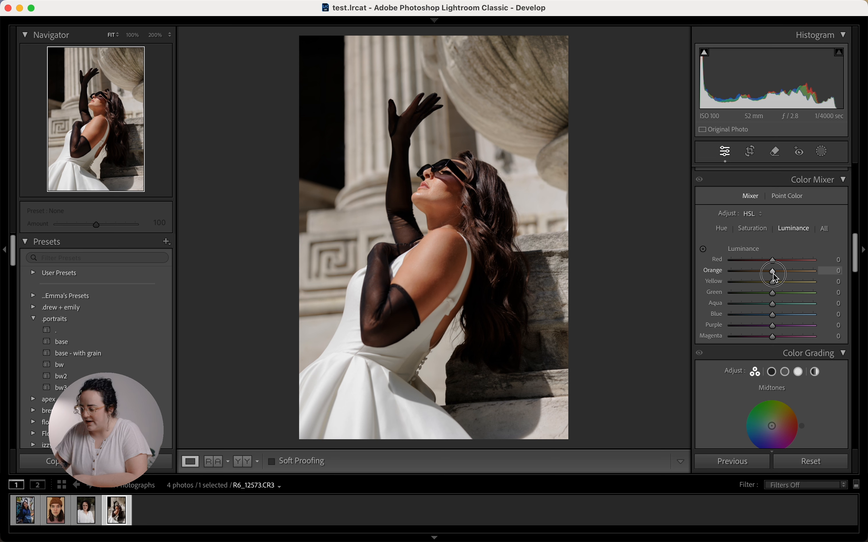
{"action": "mouse_move", "coordinate": [774, 274]}
{"action": "left_mouse_down"}
{"action": "mouse_move", "coordinate": [735, 288]}
{"action": "mouse_move", "coordinate": [774, 274]}
{"action": "mouse_move", "coordinate": [818, 275]}
{"action": "mouse_move", "coordinate": [771, 280]}
{"action": "left_mouse_up"}
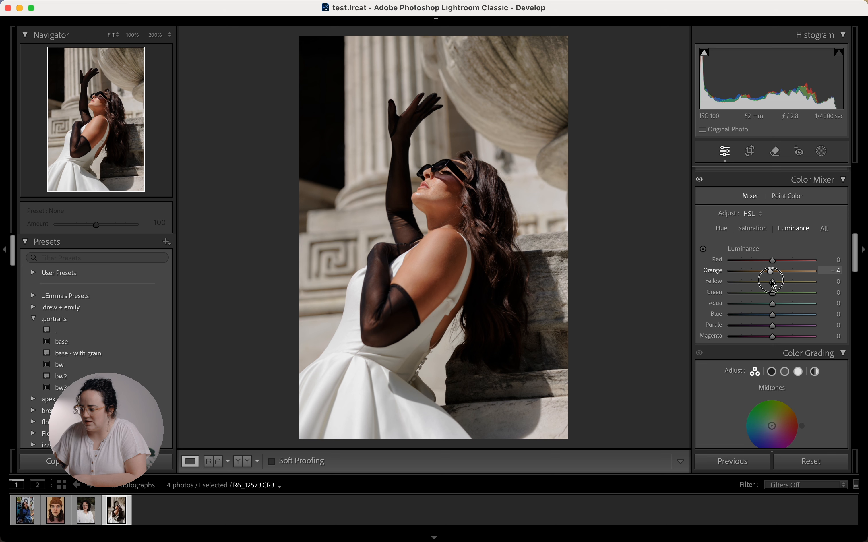
{"action": "left_click_drag", "start_coordinate": [774, 284], "coordinate": [775, 284]}
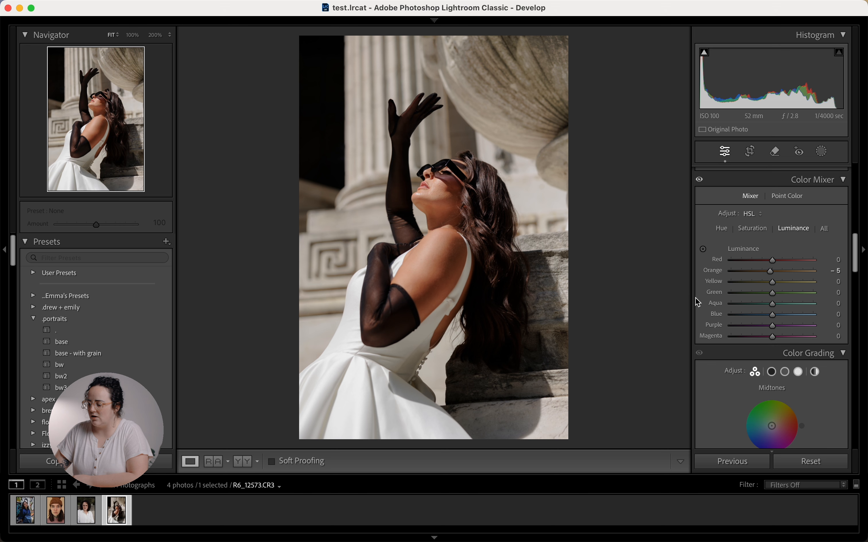
{"action": "mouse_move", "coordinate": [774, 273]}
{"action": "left_mouse_down"}
{"action": "mouse_move", "coordinate": [787, 275]}
{"action": "mouse_move", "coordinate": [762, 276]}
{"action": "mouse_move", "coordinate": [824, 279]}
{"action": "mouse_move", "coordinate": [712, 287]}
{"action": "mouse_move", "coordinate": [775, 274]}
{"action": "left_mouse_up"}
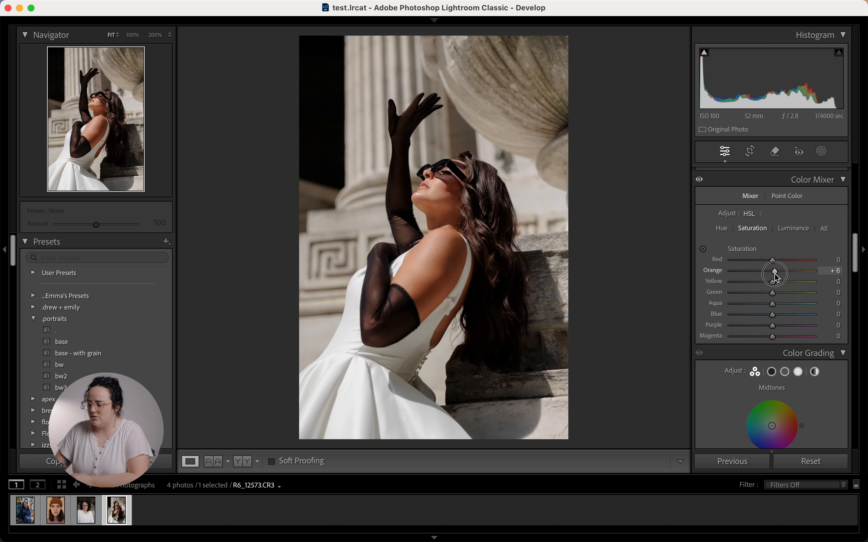
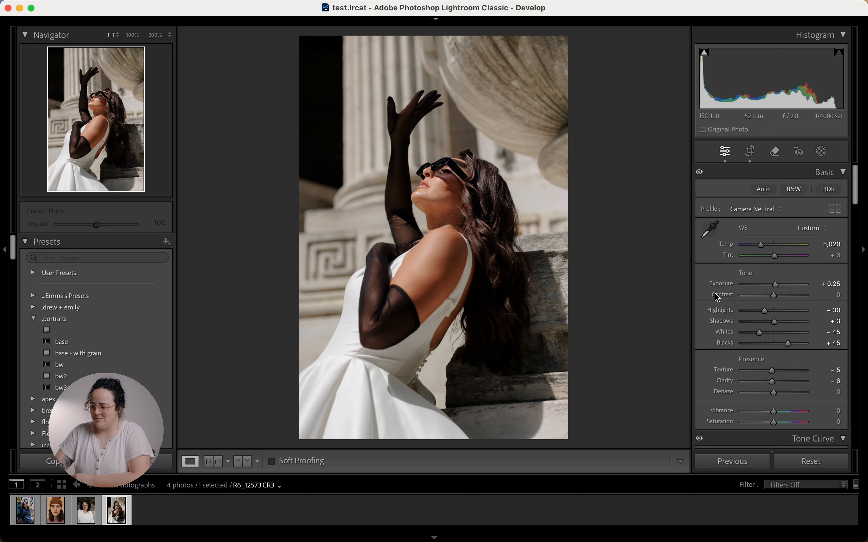
Step: Zoom to 100% on the model's face and open the Masking options, where Person 1 is detected
{"action": "left_click", "coordinate": [625, 235]}
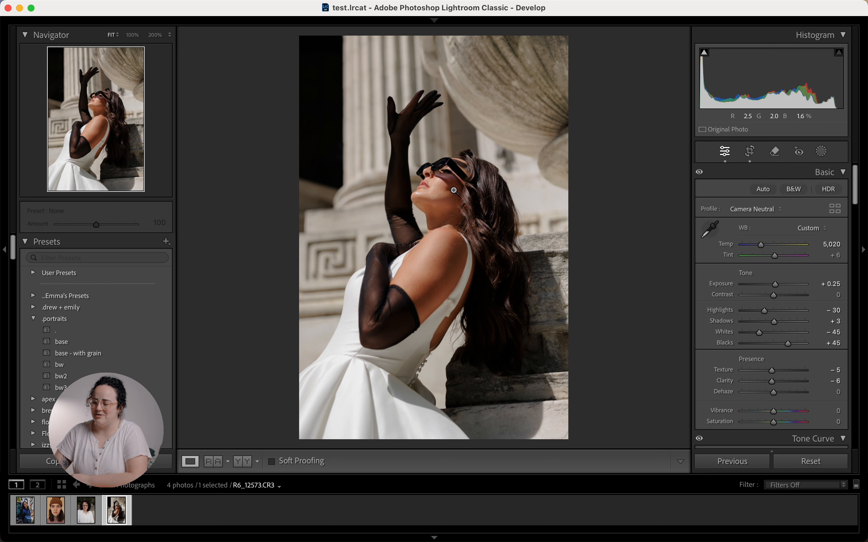
{"action": "left_click", "coordinate": [438, 184]}
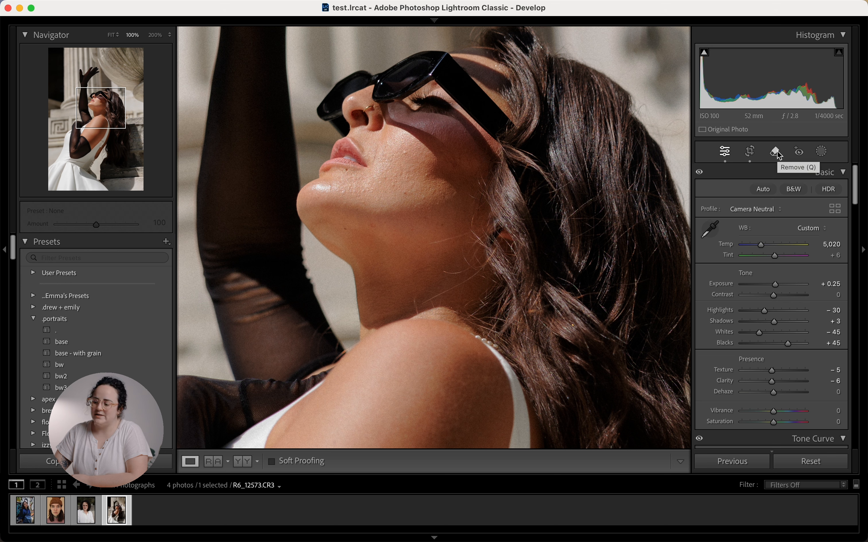
{"action": "left_click", "coordinate": [824, 151]}
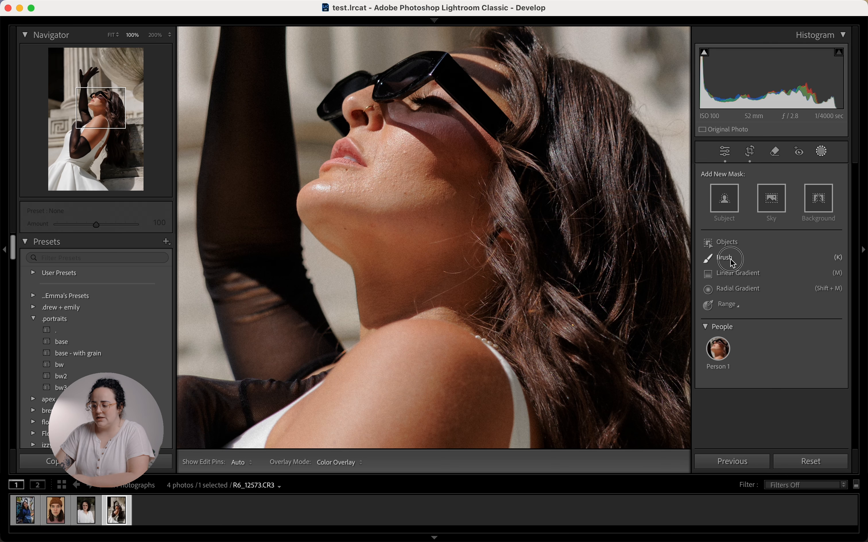
{"action": "left_click", "coordinate": [731, 258]}
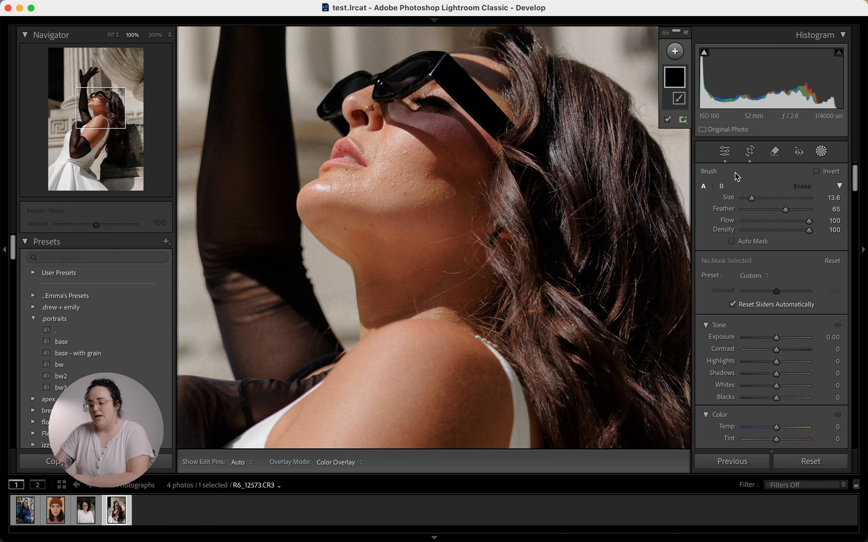
{"action": "left_click", "coordinate": [732, 152]}
{"action": "left_click", "coordinate": [822, 155]}
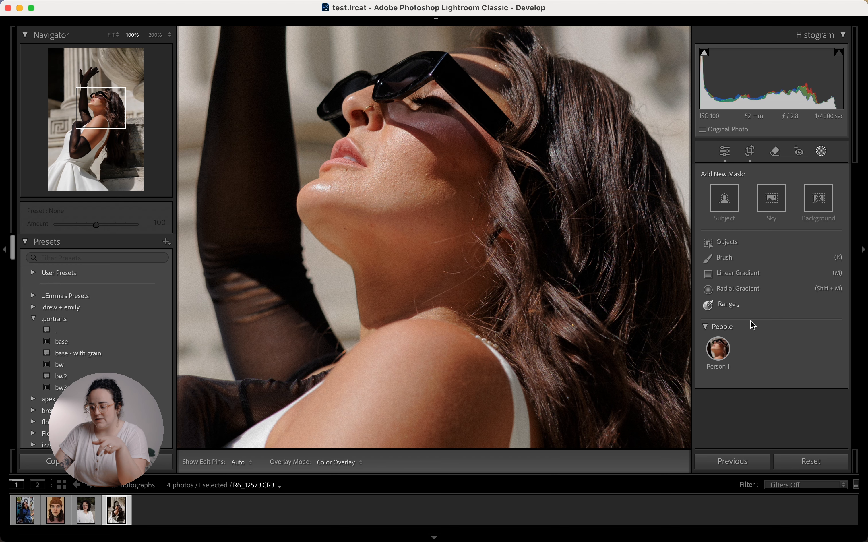
{"action": "left_click", "coordinate": [719, 352]}
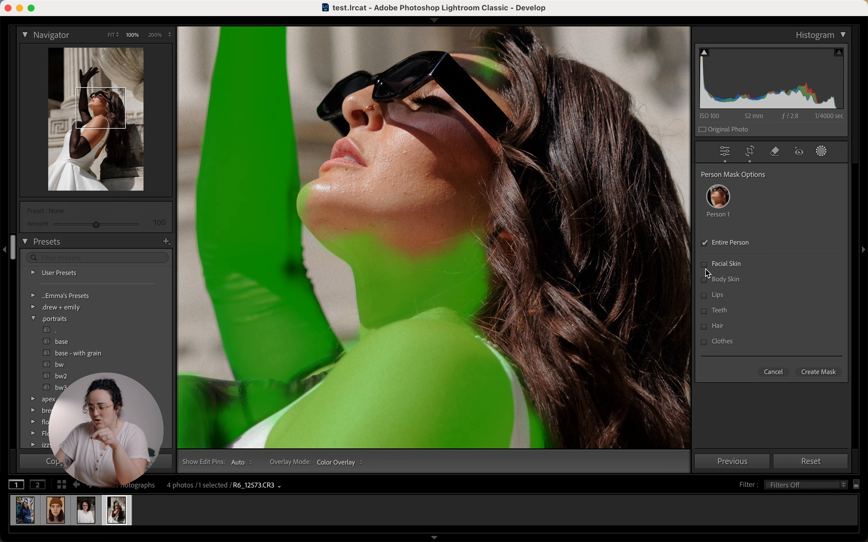
{"action": "left_click", "coordinate": [706, 267]}
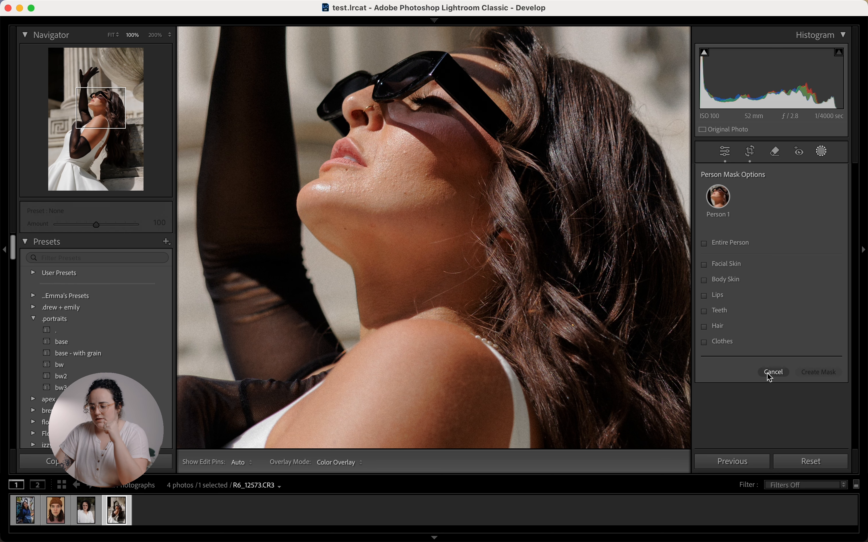
{"action": "left_click", "coordinate": [771, 373]}
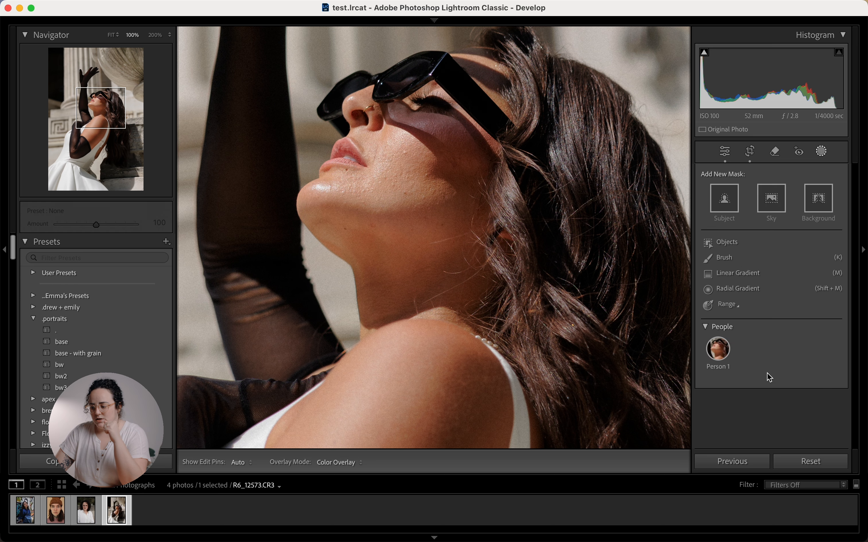
Step: At 200% zoom, paint a Feather 46 brush mask over the cheek and jaw under the sunglasses
{"action": "left_click", "coordinate": [728, 258]}
{"action": "key", "text": "super+equal"}
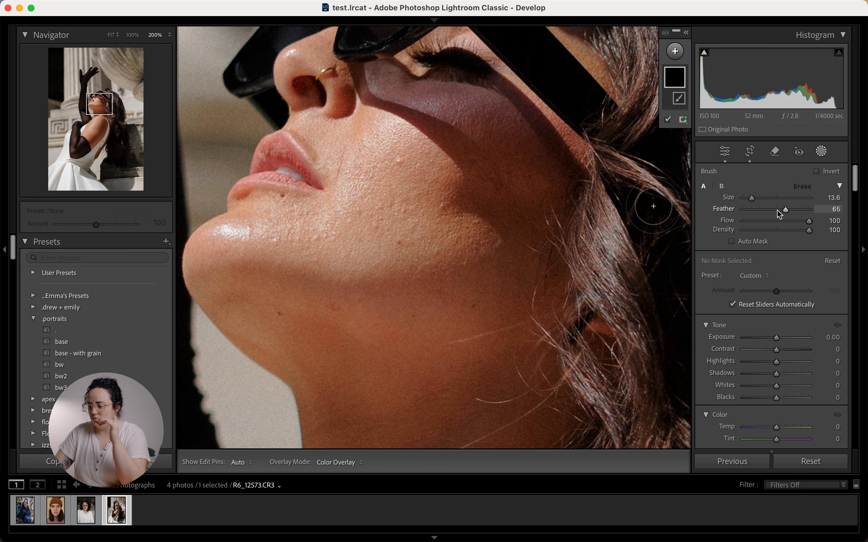
{"action": "left_click_drag", "start_coordinate": [778, 210], "coordinate": [753, 201]}
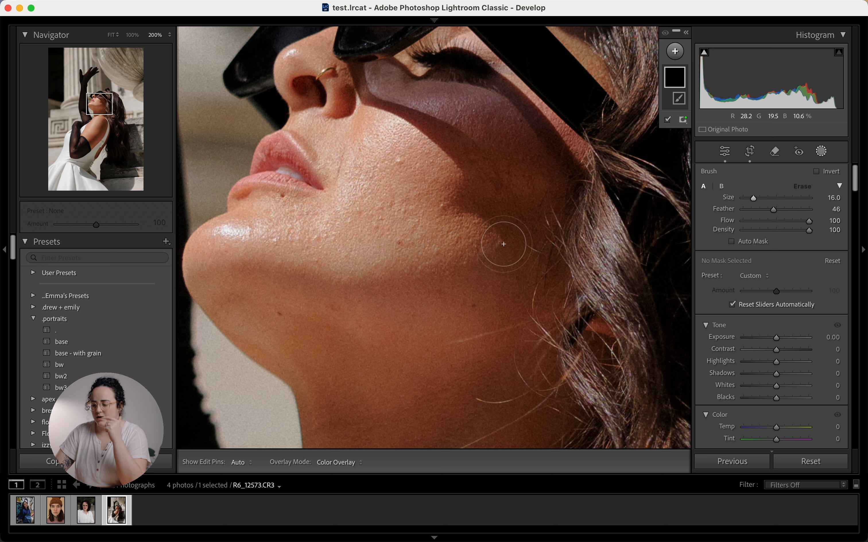
{"action": "mouse_move", "coordinate": [504, 228]}
{"action": "left_mouse_down"}
{"action": "mouse_move", "coordinate": [380, 249]}
{"action": "mouse_move", "coordinate": [247, 237]}
{"action": "left_mouse_up"}
{"action": "mouse_move", "coordinate": [364, 208]}
{"action": "left_mouse_down"}
{"action": "mouse_move", "coordinate": [400, 137]}
{"action": "mouse_move", "coordinate": [430, 126]}
{"action": "mouse_move", "coordinate": [481, 127]}
{"action": "mouse_move", "coordinate": [524, 152]}
{"action": "mouse_move", "coordinate": [475, 216]}
{"action": "mouse_move", "coordinate": [393, 227]}
{"action": "mouse_move", "coordinate": [451, 163]}
{"action": "mouse_move", "coordinate": [447, 182]}
{"action": "left_mouse_up"}
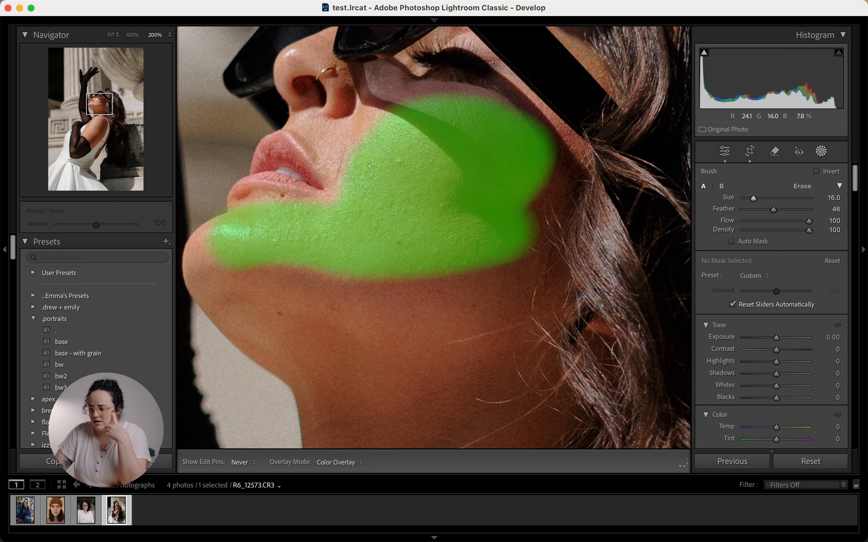
{"action": "left_click_drag", "start_coordinate": [379, 140], "coordinate": [376, 142]}
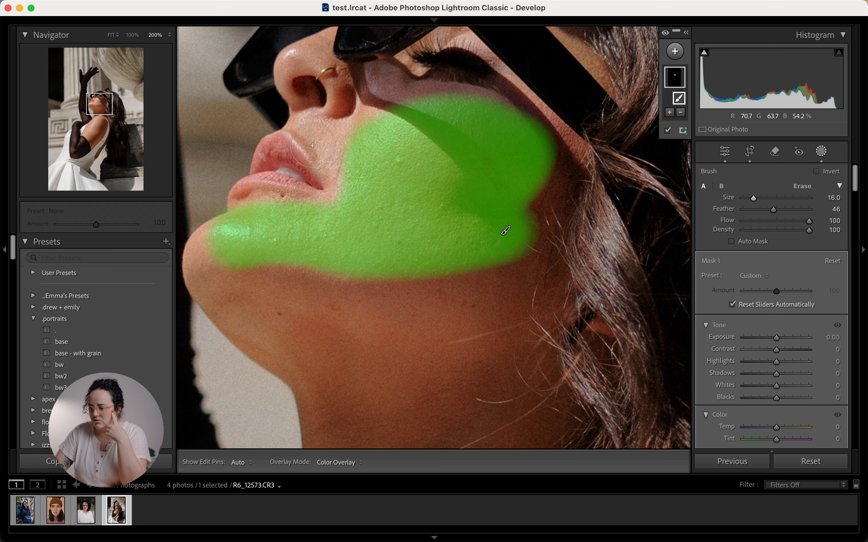
Step: Hide the mask overlay and give Mask 1 Texture −26 and Clarity −24, leaving Sharpness at 0
{"action": "left_click", "coordinate": [668, 132]}
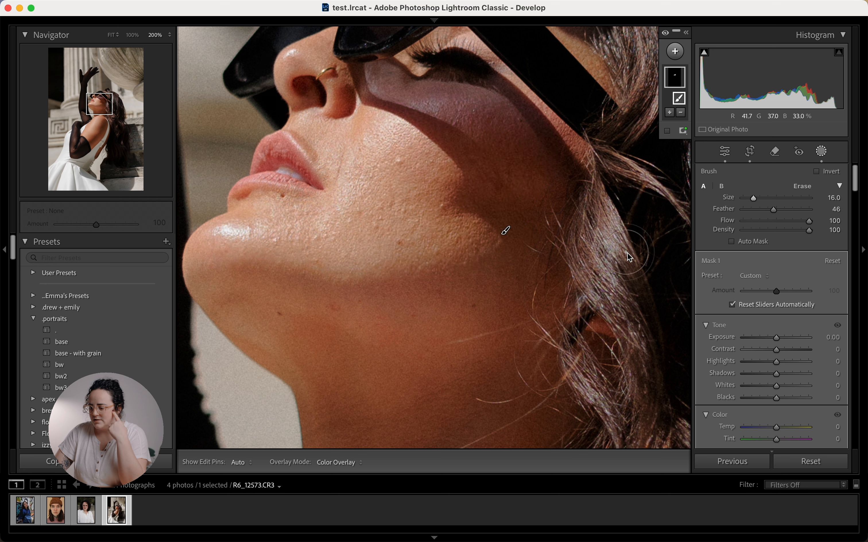
{"action": "scroll", "coordinate": [704, 375], "scroll_direction": "down", "scroll_amount": 6}
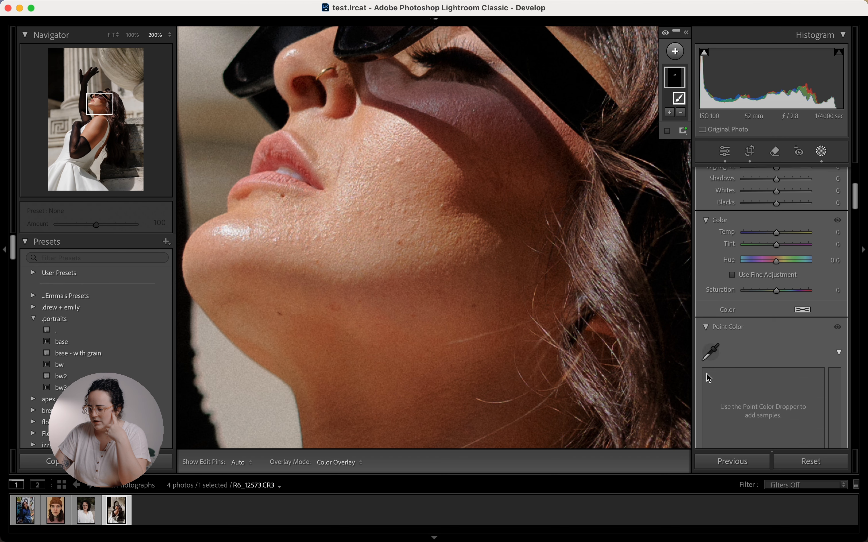
{"action": "scroll", "coordinate": [710, 378], "scroll_direction": "down", "scroll_amount": 10}
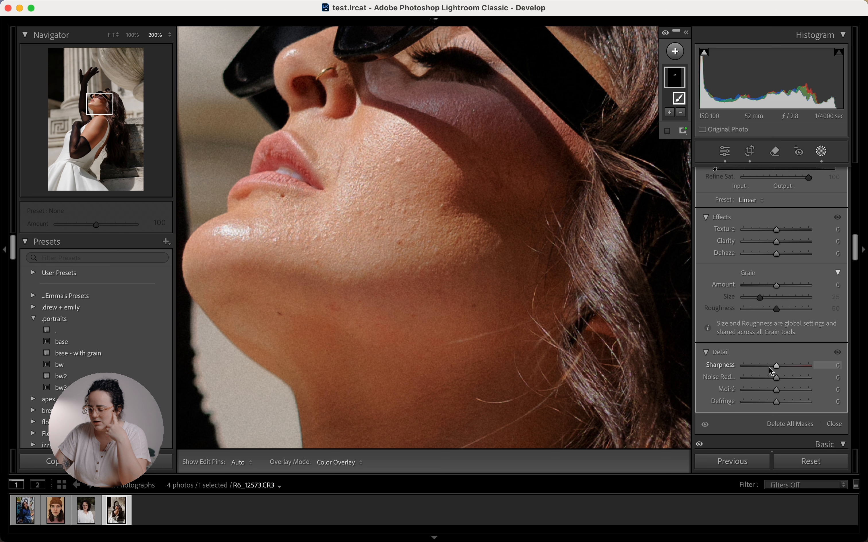
{"action": "left_click_drag", "start_coordinate": [771, 367], "coordinate": [722, 384]}
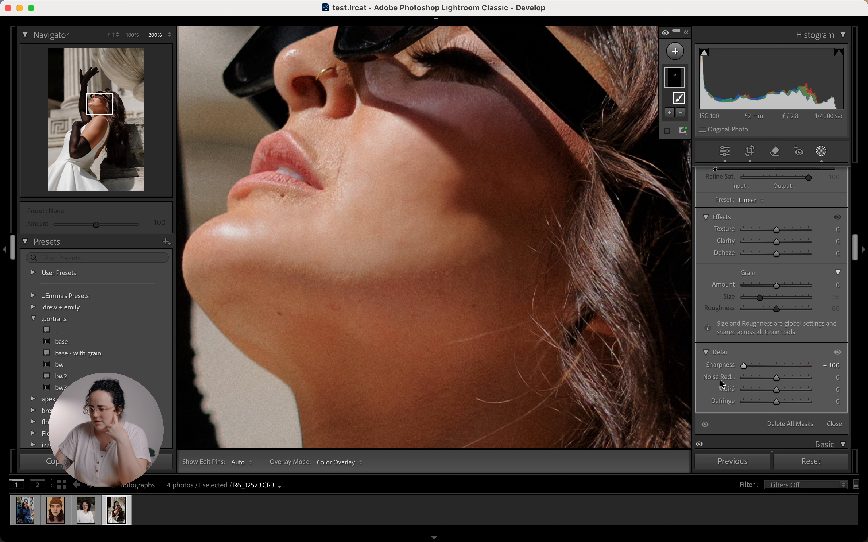
{"action": "double_click", "coordinate": [732, 365]}
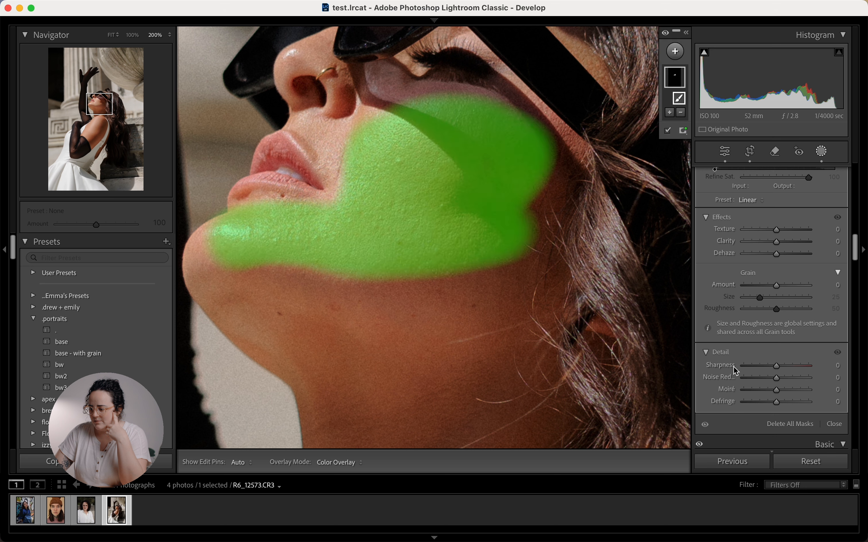
{"action": "left_click", "coordinate": [669, 131]}
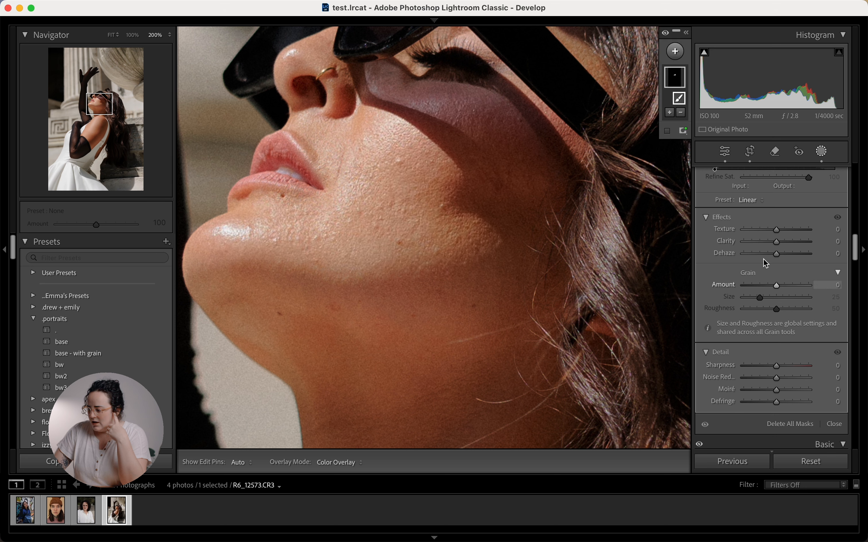
{"action": "left_click", "coordinate": [766, 230]}
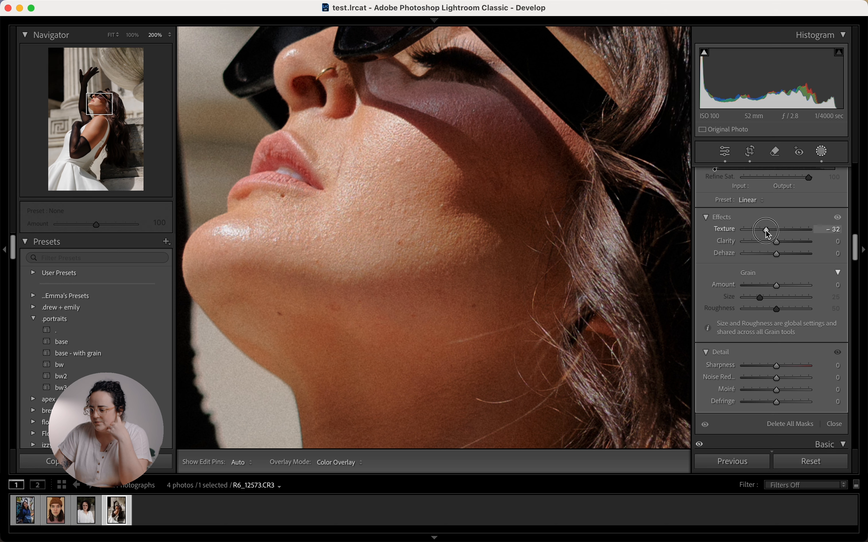
{"action": "left_click_drag", "start_coordinate": [766, 230], "coordinate": [768, 234]}
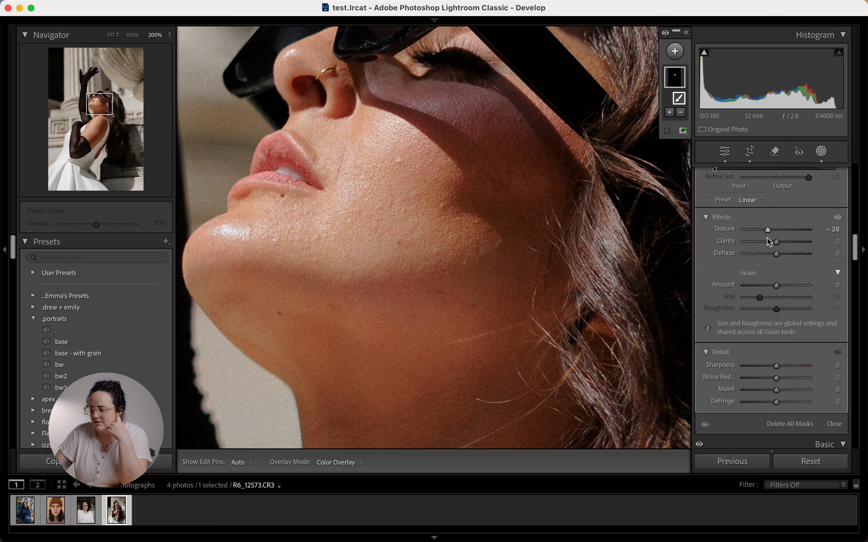
{"action": "left_click", "coordinate": [768, 242]}
{"action": "scroll", "coordinate": [726, 233], "scroll_direction": "up", "scroll_amount": 10}
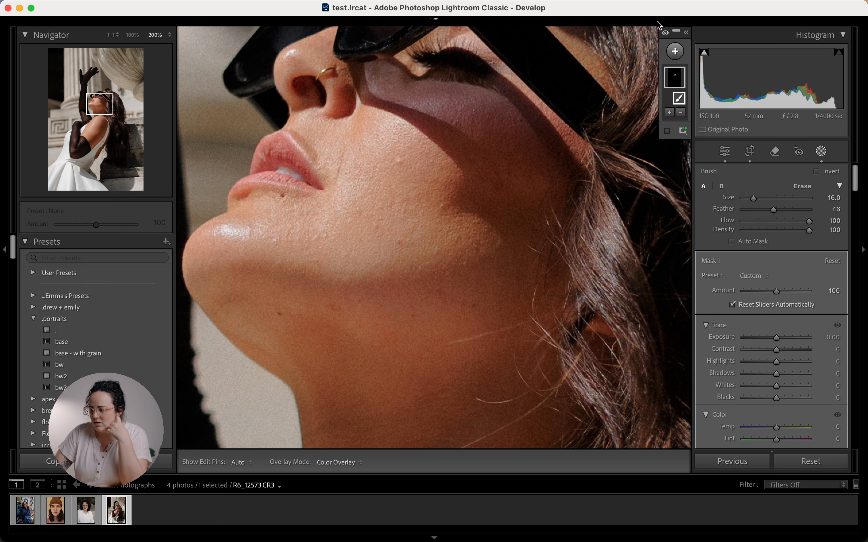
Step: Toggle the skin-smoothing mask off and on to compare, then switch to the Remove tool
{"action": "left_click", "coordinate": [667, 34]}
{"action": "left_click", "coordinate": [667, 35]}
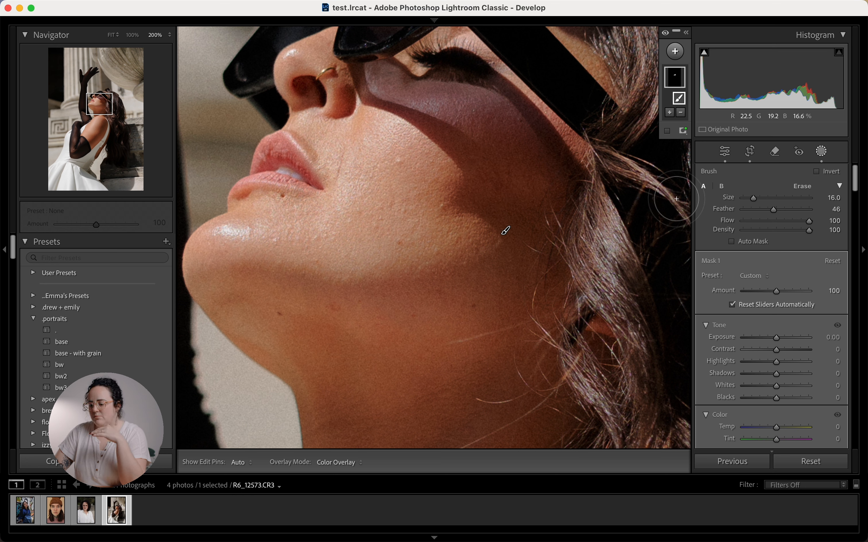
{"action": "left_click", "coordinate": [777, 154]}
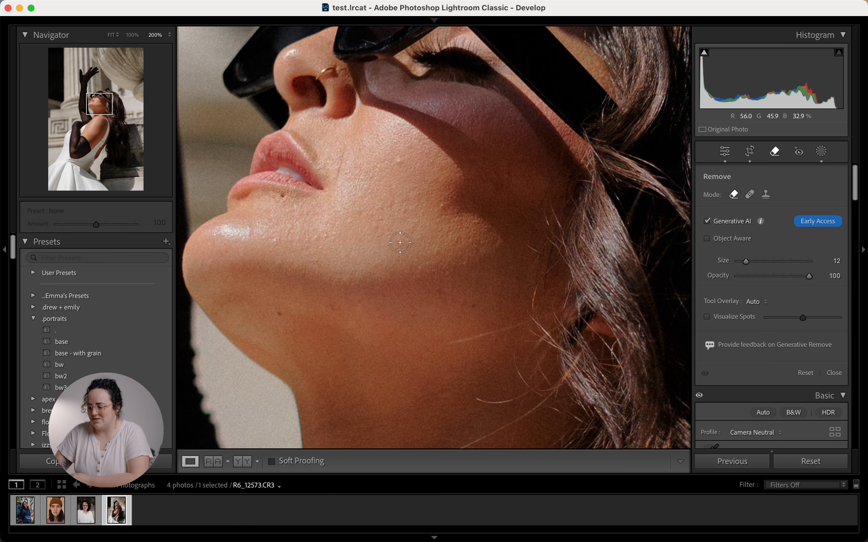
Step: Remove a chin blemish with Generative AI, preview the next variation, and keep the first
{"action": "left_click", "coordinate": [400, 242]}
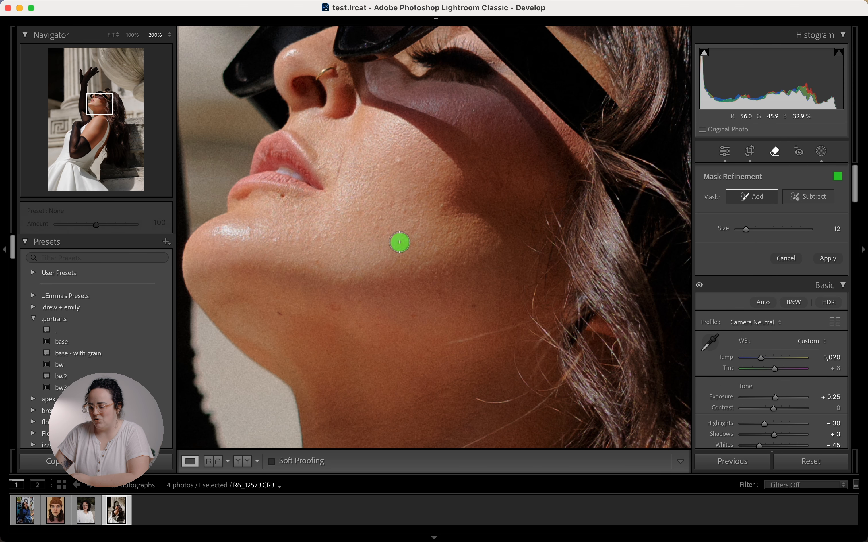
{"action": "left_click", "coordinate": [836, 264]}
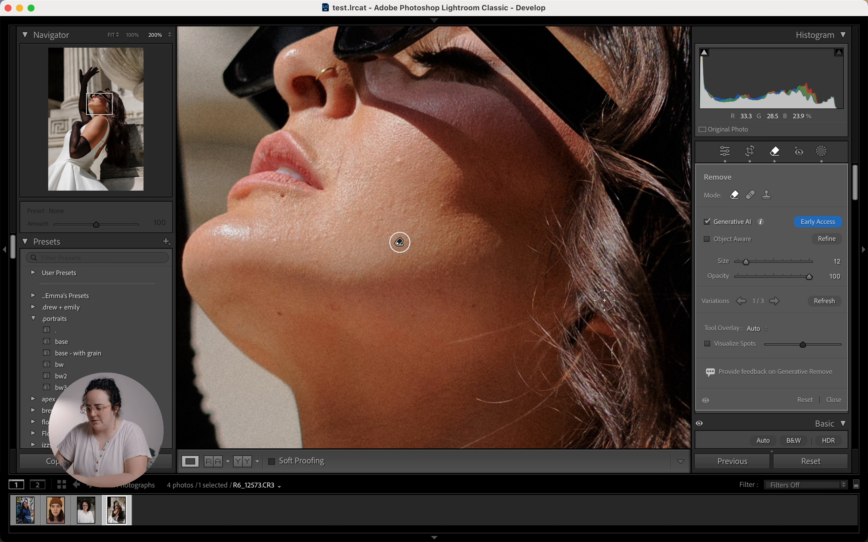
{"action": "left_click", "coordinate": [776, 302]}
{"action": "left_click", "coordinate": [775, 302]}
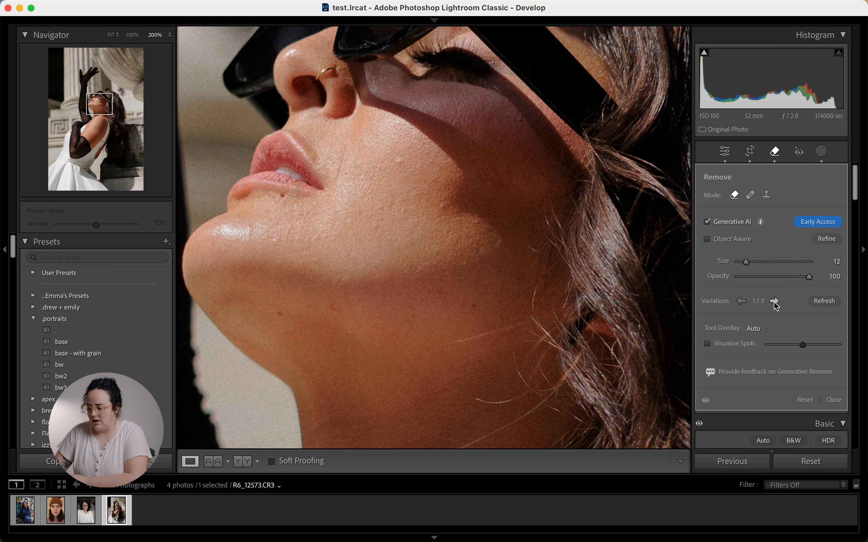
Step: Return to the Basic settings and compare the edited photo against the original
{"action": "left_click", "coordinate": [729, 154]}
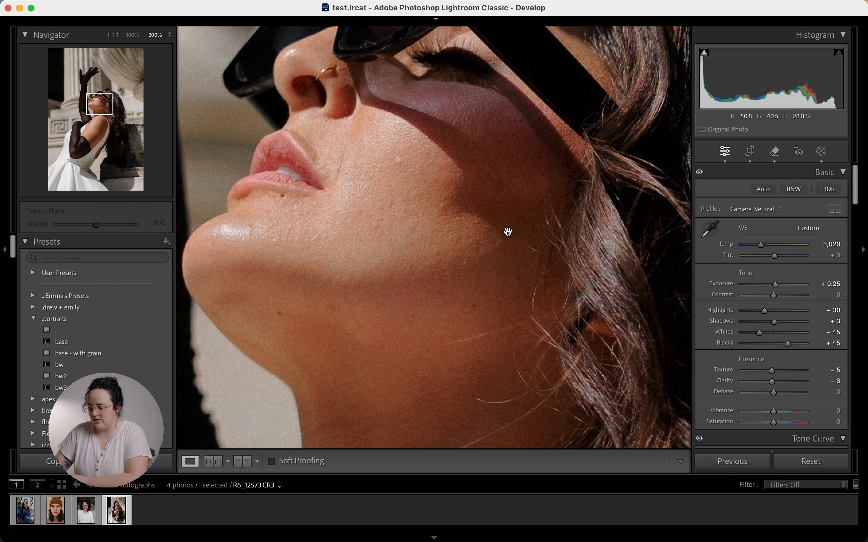
{"action": "key", "text": "backslash"}
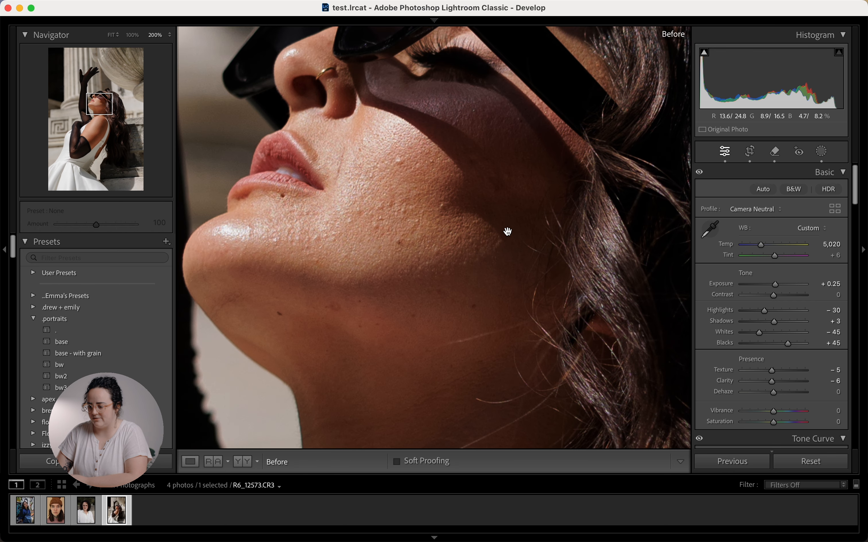
{"action": "key", "text": "backslash"}
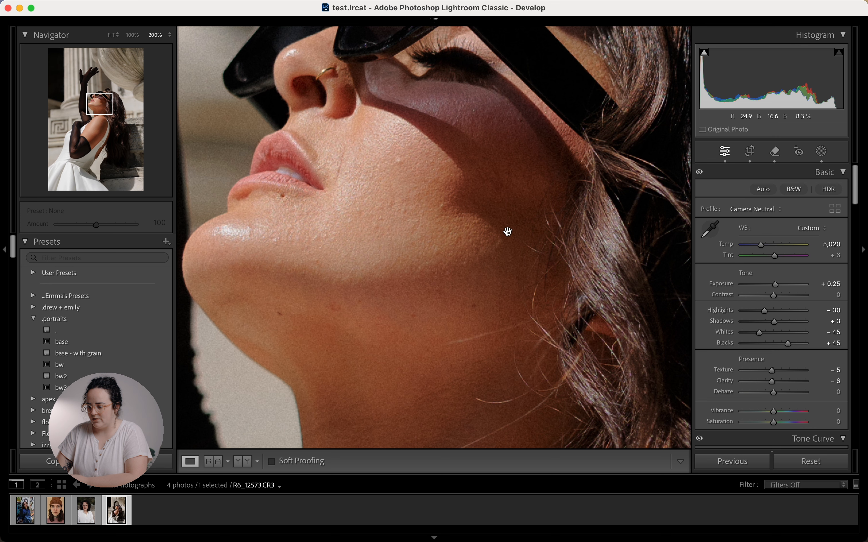
Step: Mark the blemishes on the cheek, jaw, below the lower lip and under the nose
{"action": "key", "text": "q"}
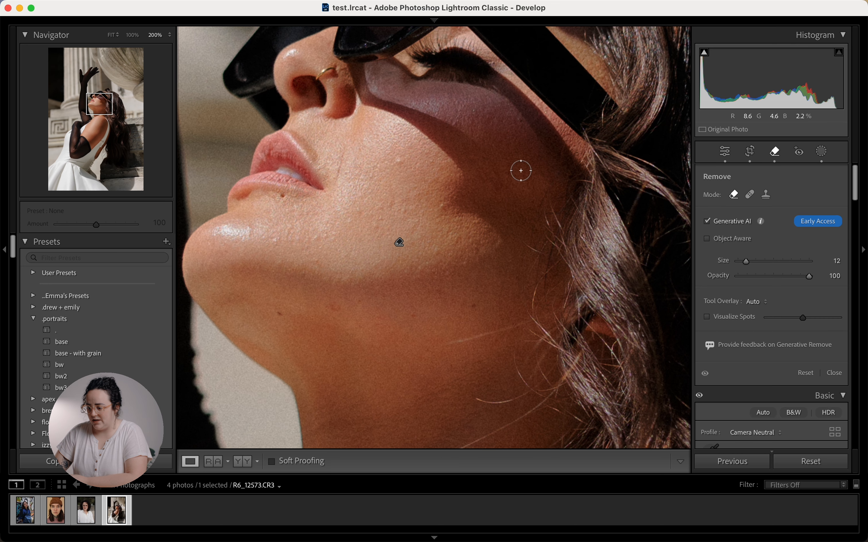
{"action": "left_click", "coordinate": [396, 160]}
{"action": "left_click", "coordinate": [442, 208]}
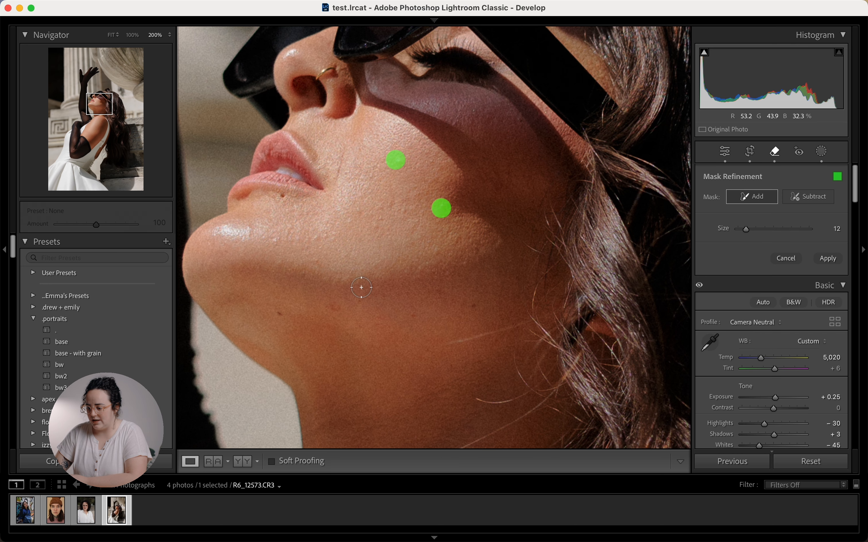
{"action": "left_click", "coordinate": [333, 306]}
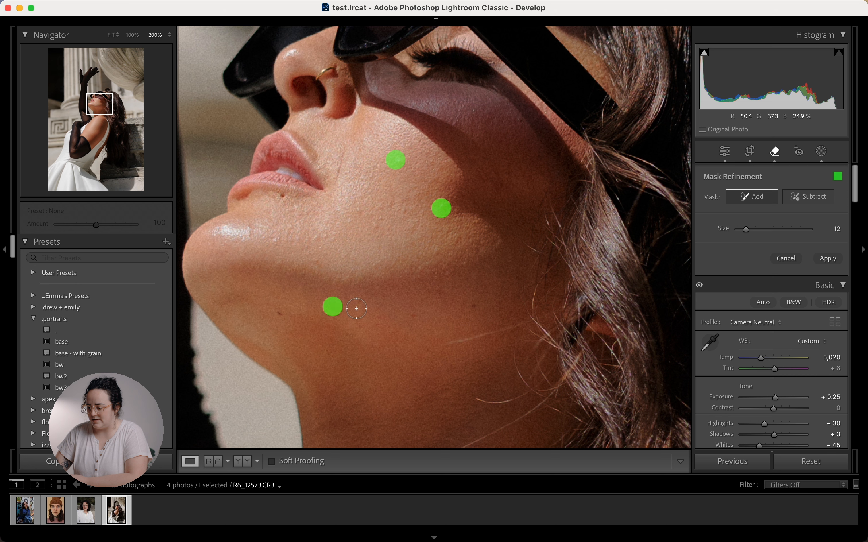
{"action": "left_click", "coordinate": [444, 292]}
{"action": "left_click", "coordinate": [408, 317]}
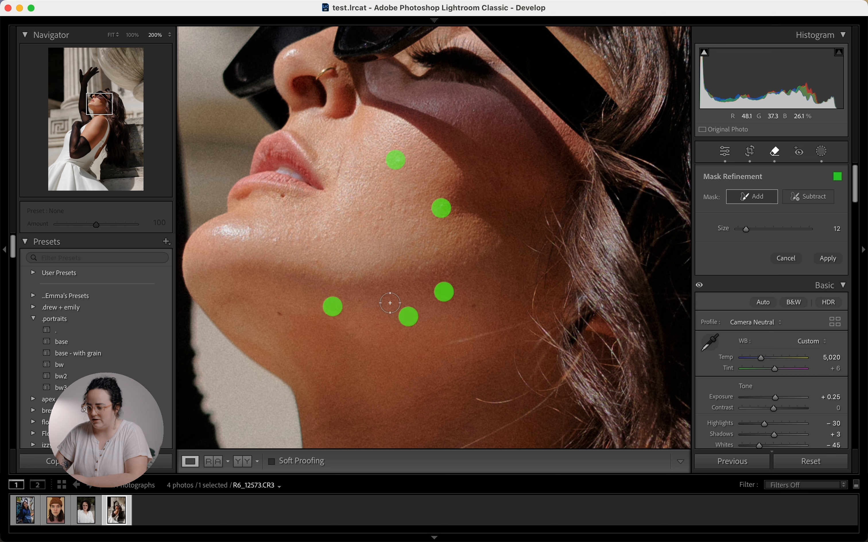
{"action": "left_click", "coordinate": [282, 200]}
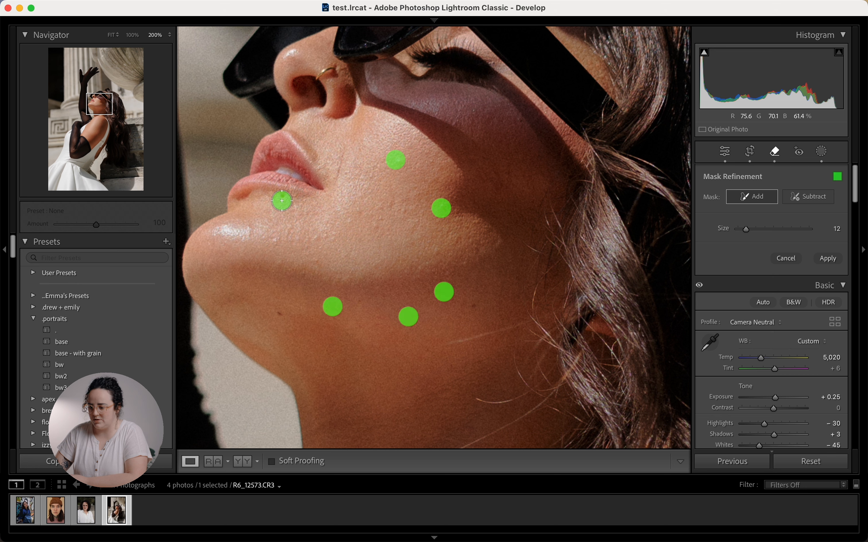
{"action": "left_click_drag", "start_coordinate": [346, 149], "coordinate": [342, 186]}
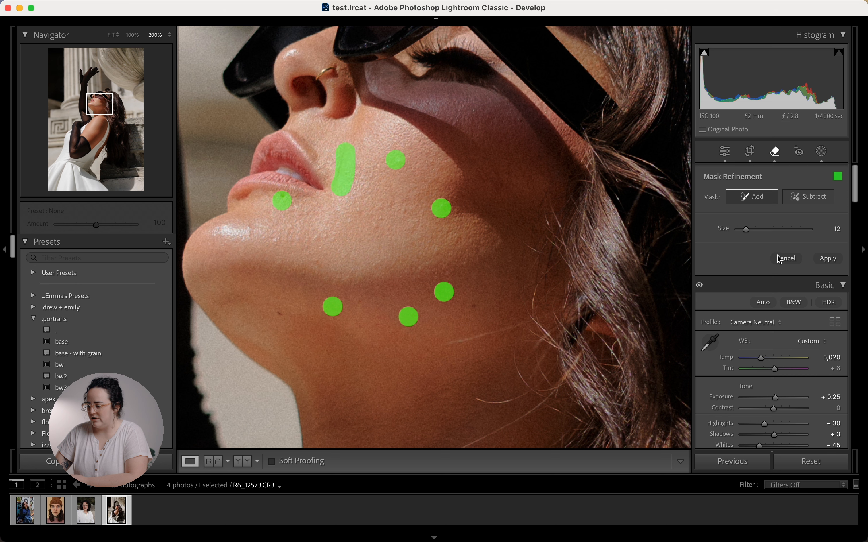
Step: Generate the Generative AI removal, keep variation 2 of 3, and close the Remove tool
{"action": "left_click", "coordinate": [828, 258]}
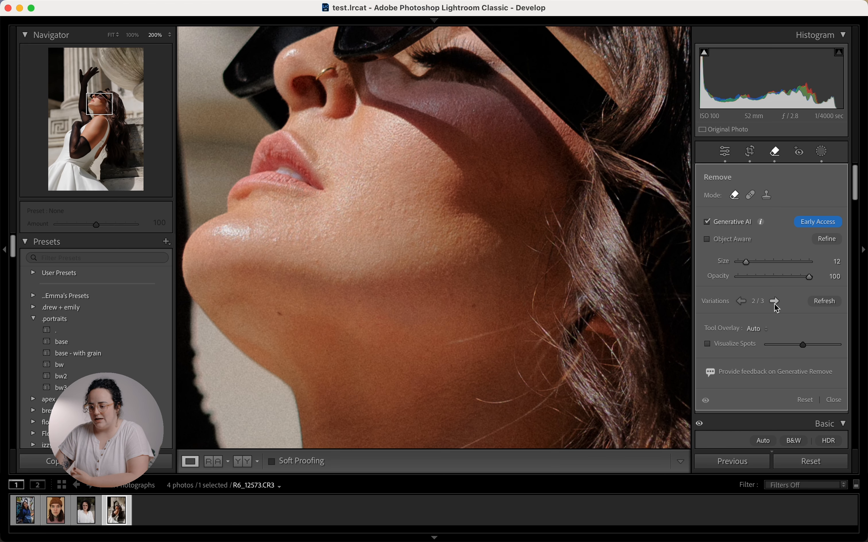
{"action": "left_click", "coordinate": [740, 301]}
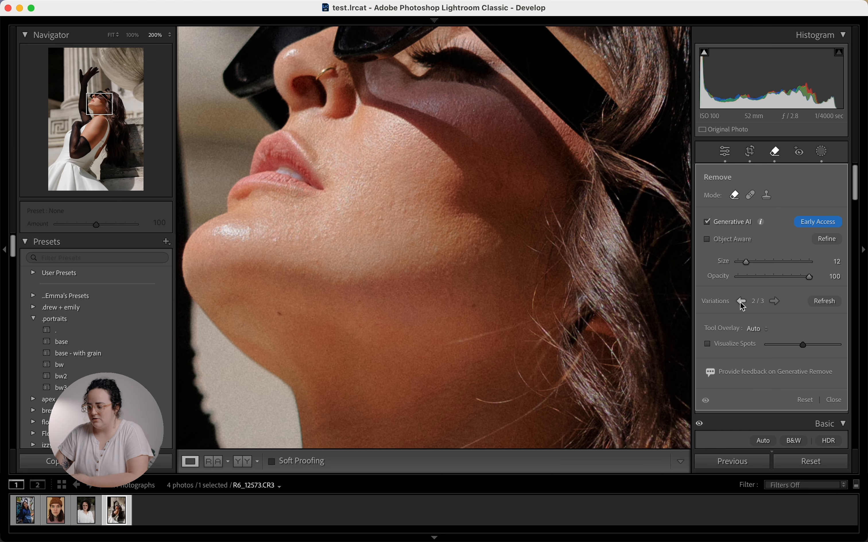
{"action": "left_click", "coordinate": [727, 153]}
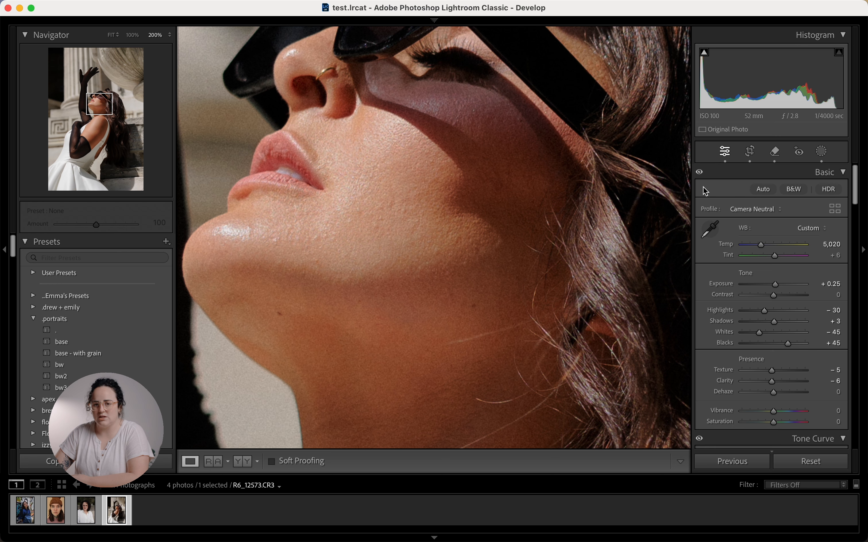
Step: Zoom out to the full portrait, compare before/after, and warm Temp from 5,020 to 5,220
{"action": "mouse_move", "coordinate": [601, 227]}
{"action": "left_mouse_down"}
{"action": "mouse_move", "coordinate": [568, 248]}
{"action": "mouse_move", "coordinate": [602, 233]}
{"action": "left_mouse_up"}
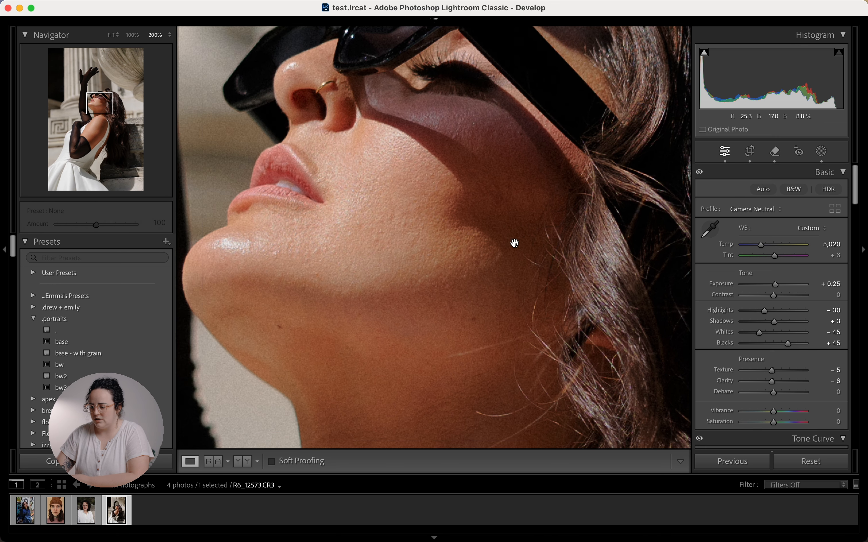
{"action": "left_click", "coordinate": [515, 244]}
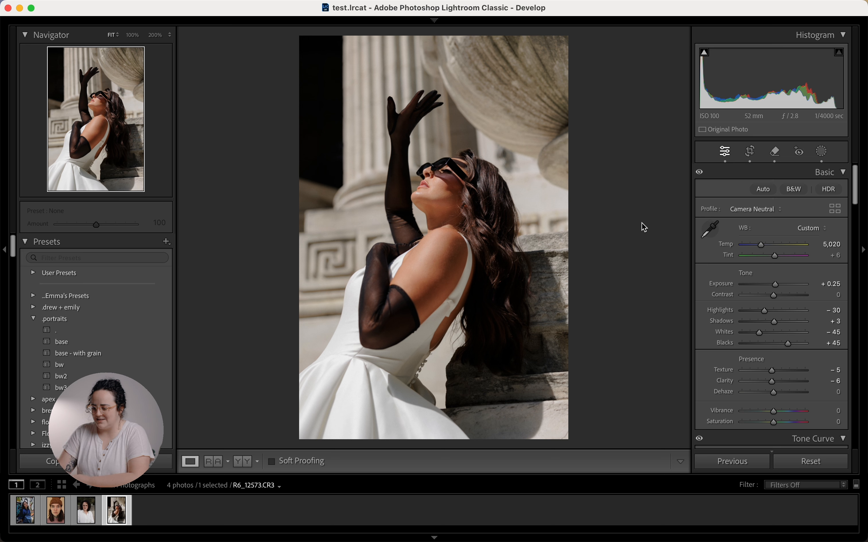
{"action": "key", "text": "backslash"}
{"action": "key", "text": "backslash"}
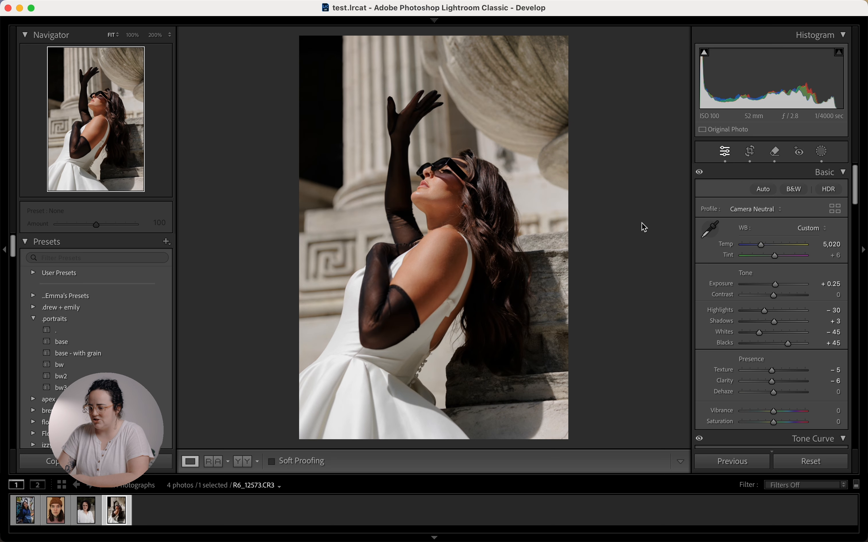
{"action": "key", "text": "backslash"}
{"action": "key", "text": "backslash"}
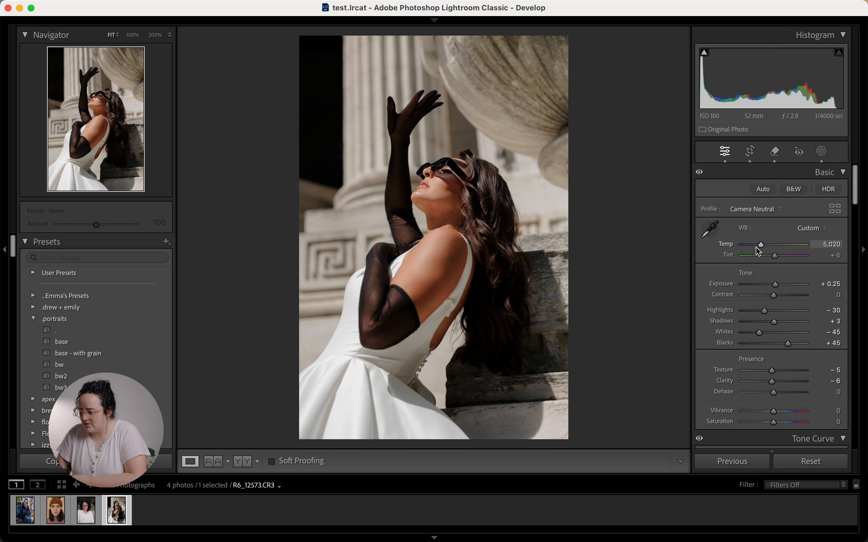
{"action": "key", "text": "Up"}
{"action": "key", "text": "Up"}
{"action": "key", "text": "Up"}
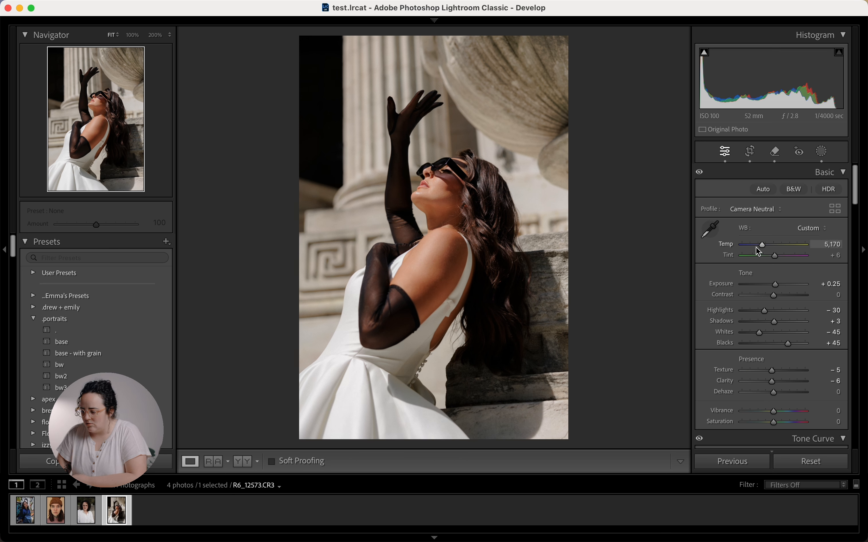
{"action": "key", "text": "Up"}
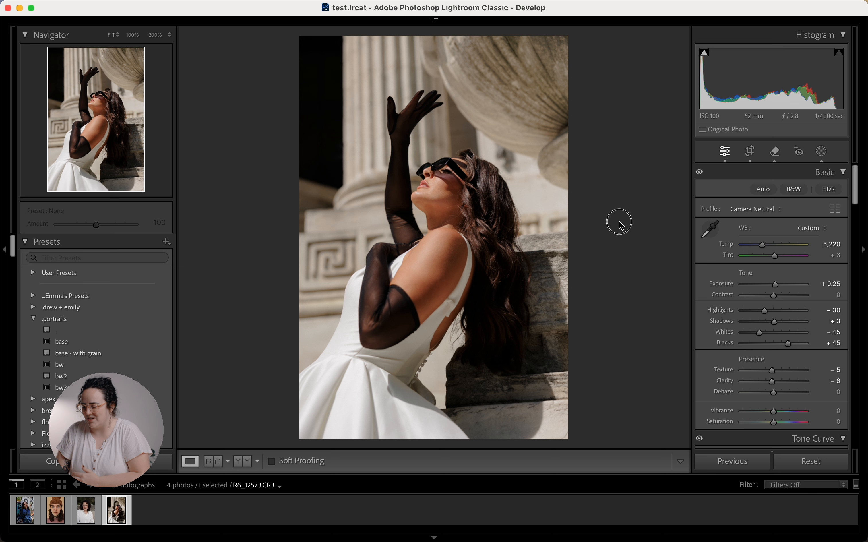
Step: Give the shadows a red-orange tint at Hue 17 in Color Grading
{"action": "scroll", "coordinate": [698, 302], "scroll_direction": "down", "scroll_amount": 15}
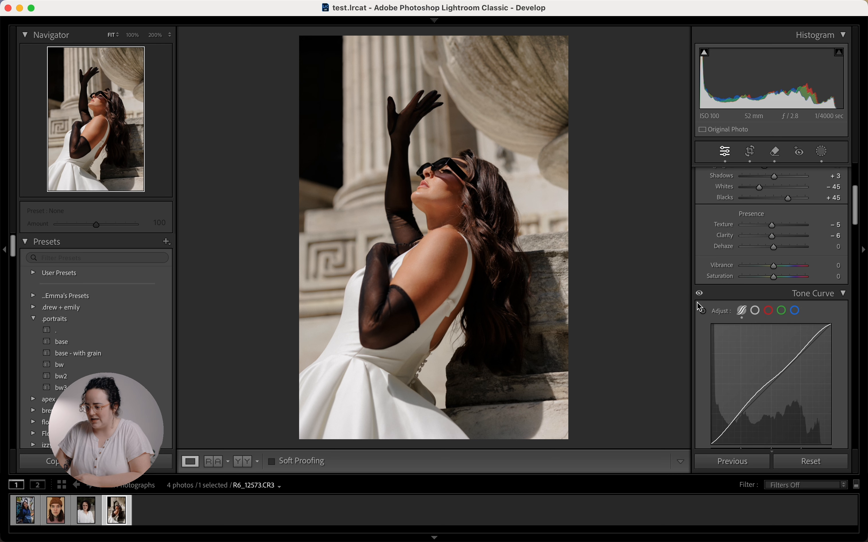
{"action": "scroll", "coordinate": [697, 302], "scroll_direction": "down", "scroll_amount": 5}
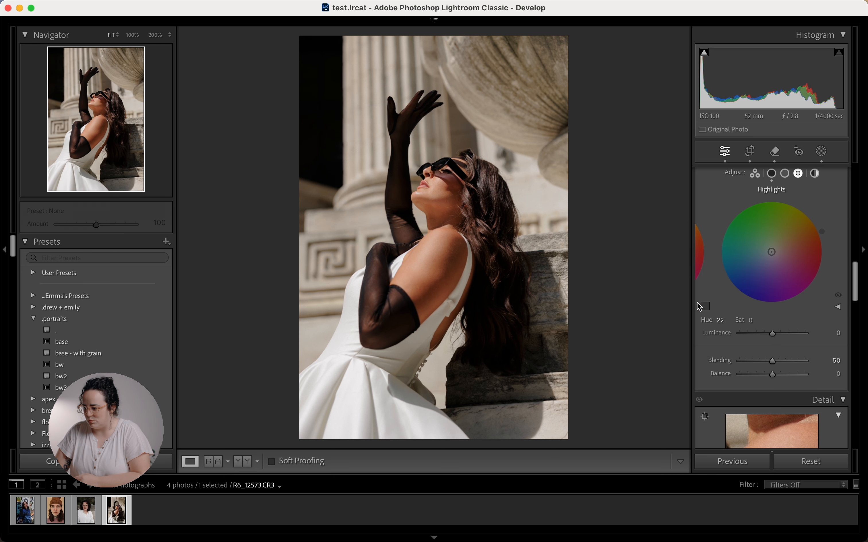
{"action": "left_click", "coordinate": [774, 176]}
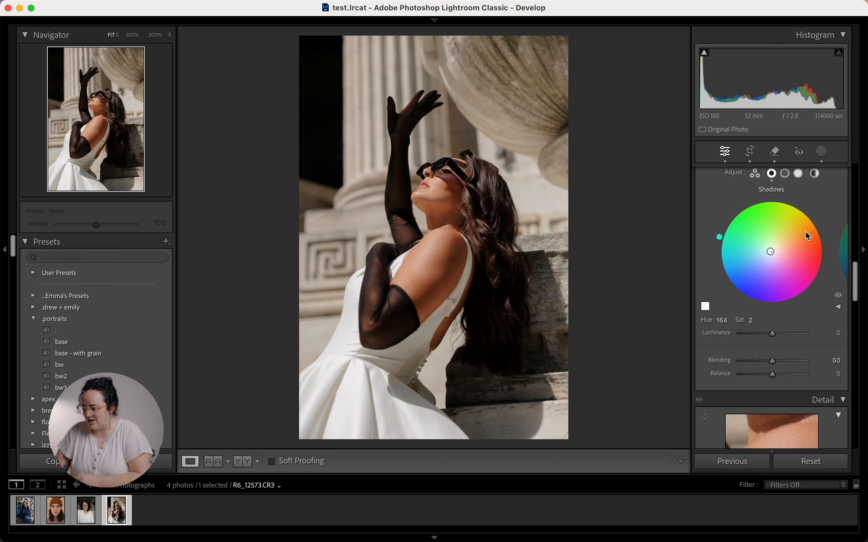
{"action": "left_click", "coordinate": [826, 238]}
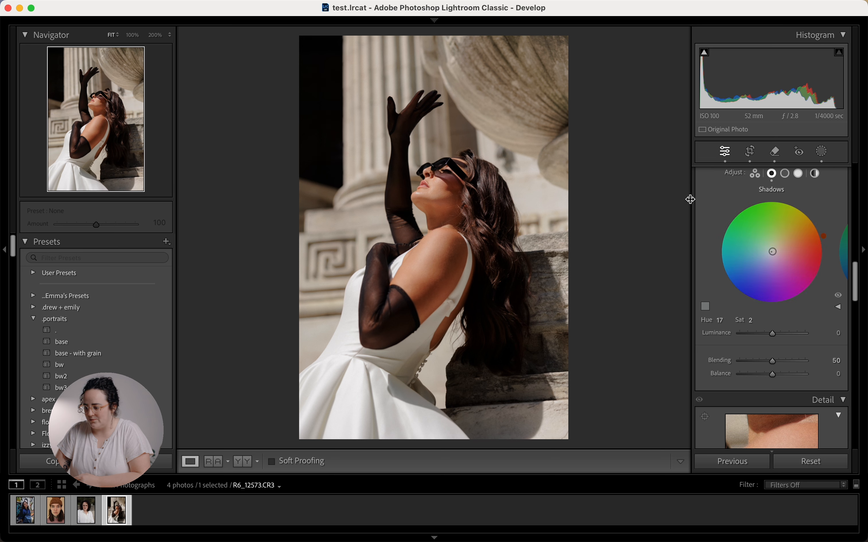
Step: Compare the colour-graded portrait against the original before moving on to masking
{"action": "key", "text": "backslash"}
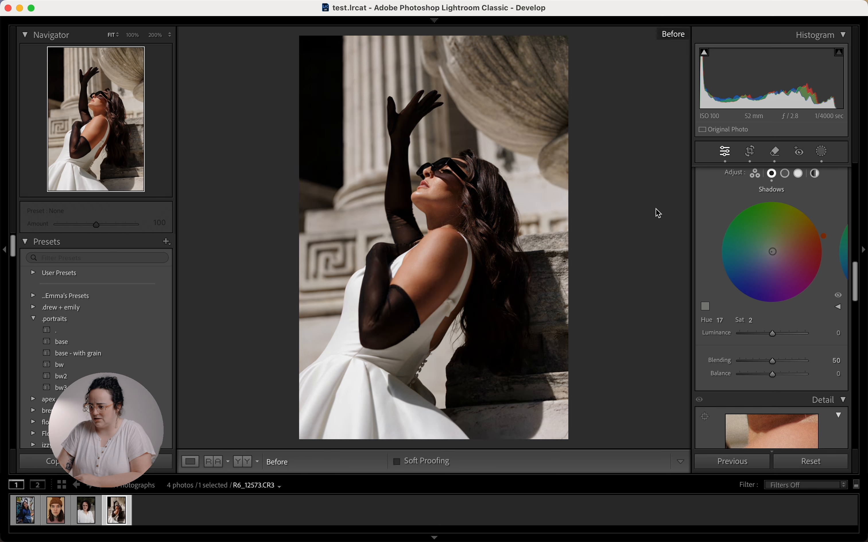
{"action": "key", "text": "backslash"}
{"action": "key", "text": "backslash"}
{"action": "key", "text": "backslash"}
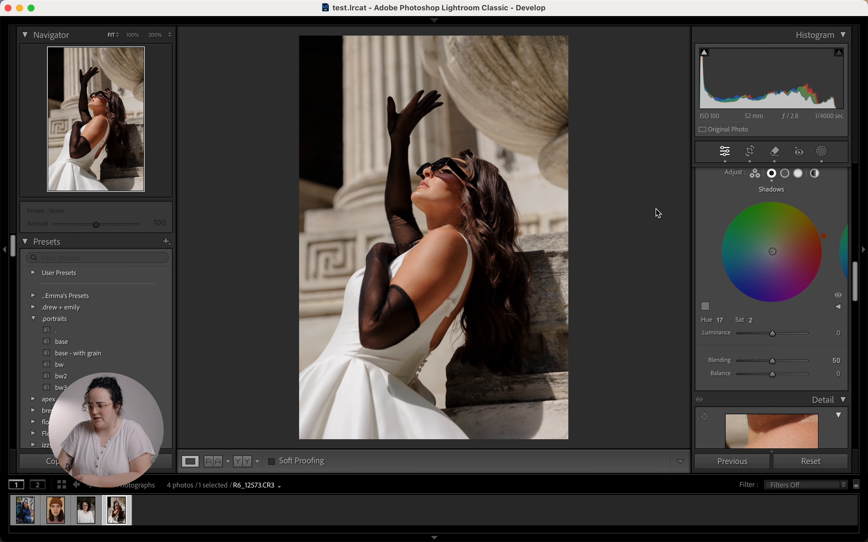
{"action": "key", "text": "backslash"}
{"action": "key", "text": "backslash"}
{"action": "key", "text": "backslash"}
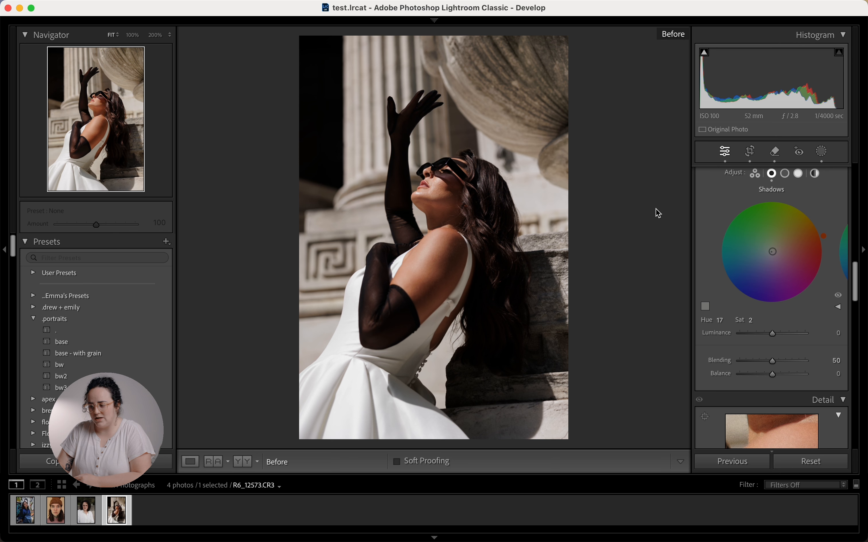
{"action": "key", "text": "backslash"}
{"action": "key", "text": "backslash"}
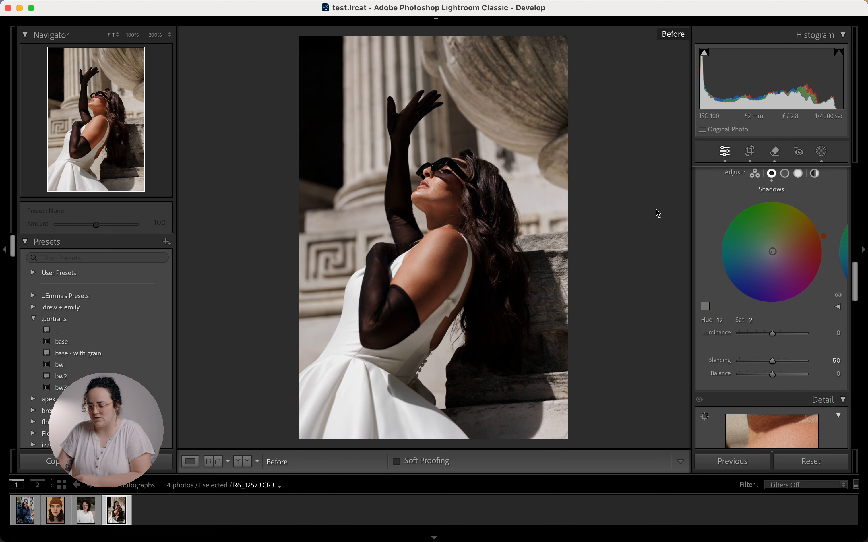
{"action": "key", "text": "backslash"}
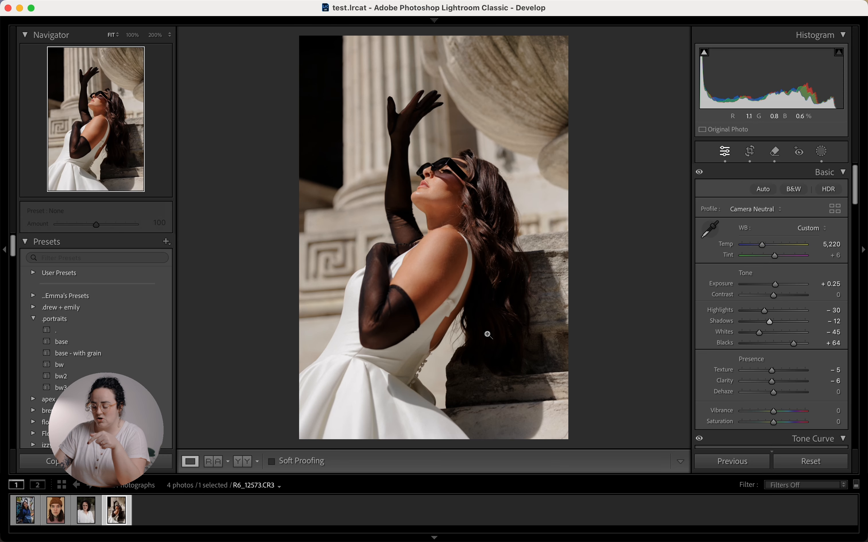
{"action": "left_click", "coordinate": [824, 152]}
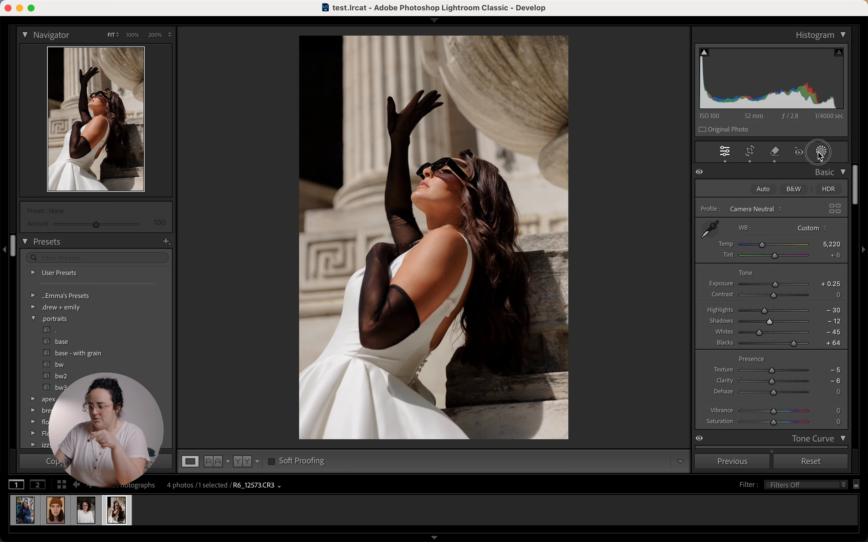